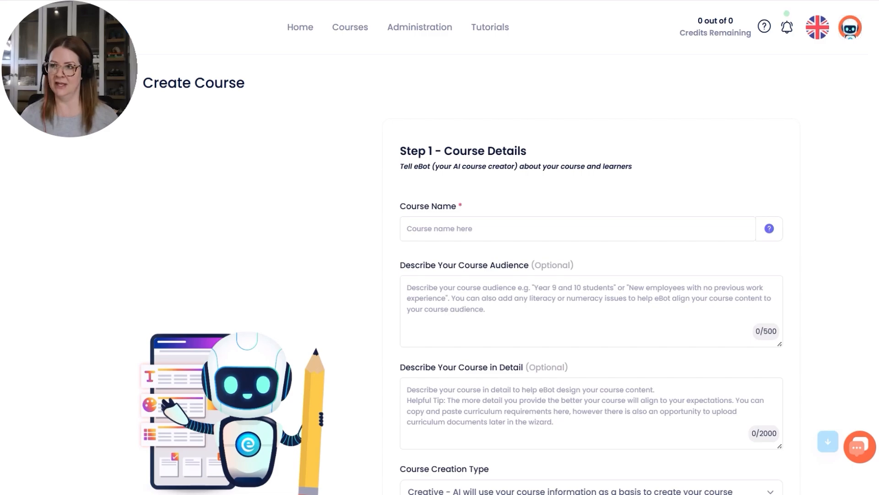
Name the course "WHS for Australian Construction Workers" and describe its audience as new construction workers, apprentices, labourers and contractors with little or no prior experience.
click(496, 235)
text(WHS for Australian Construction Workers)
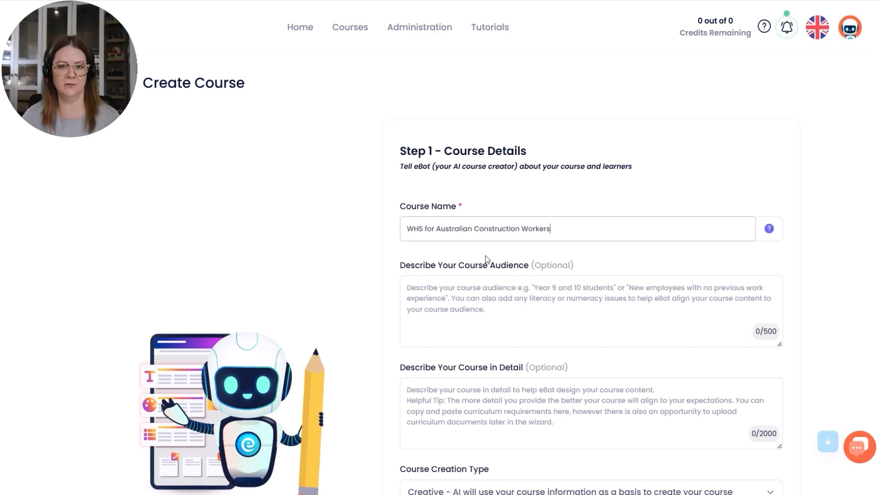
click(517, 323)
scroll(517, 323, down, 2)
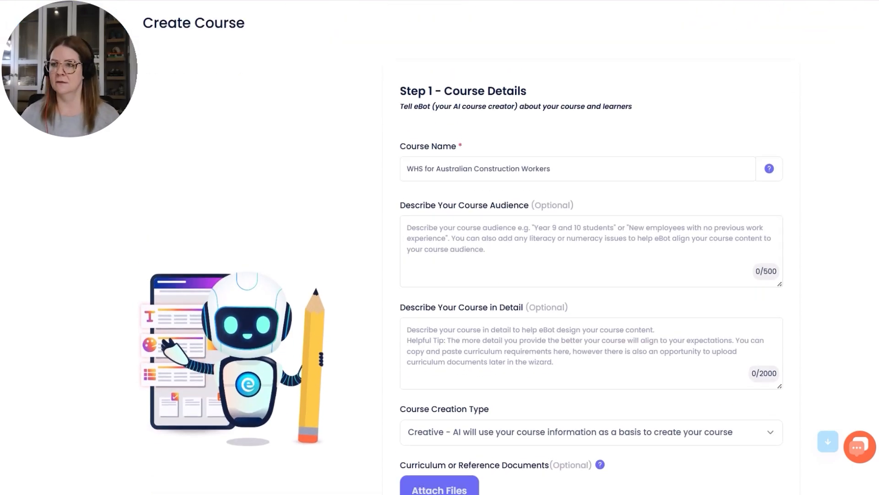
click(538, 243)
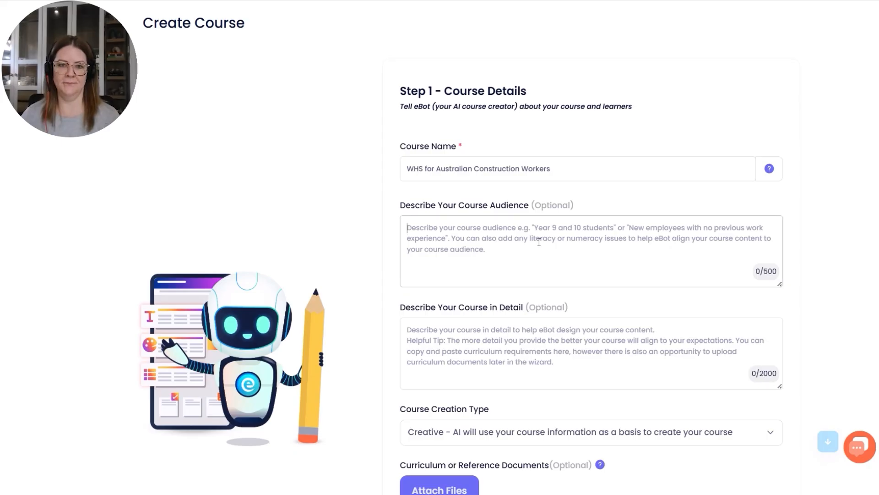
text(New construction workers, apprentices, labourers and contractors commencing work on Australian commercial and residential construction sites. Learners may have little or no prior construction experience. The audience includes individuals from diverse backgrounds with varying levels of literacy and industry knowledge.)
scroll(601, 321, down, 1)
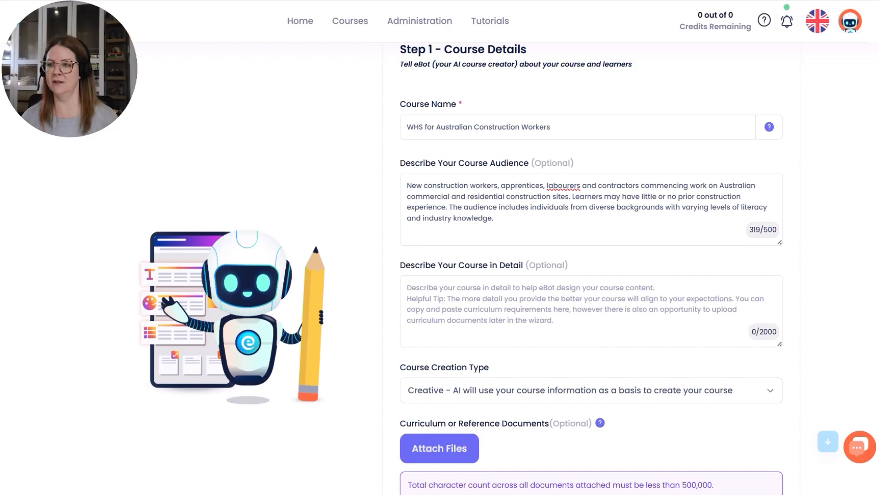
Fill in the detailed course description, introducing Workplace Health and Safety for new construction workers on Australian commercial and residential building sites.
click(471, 304)
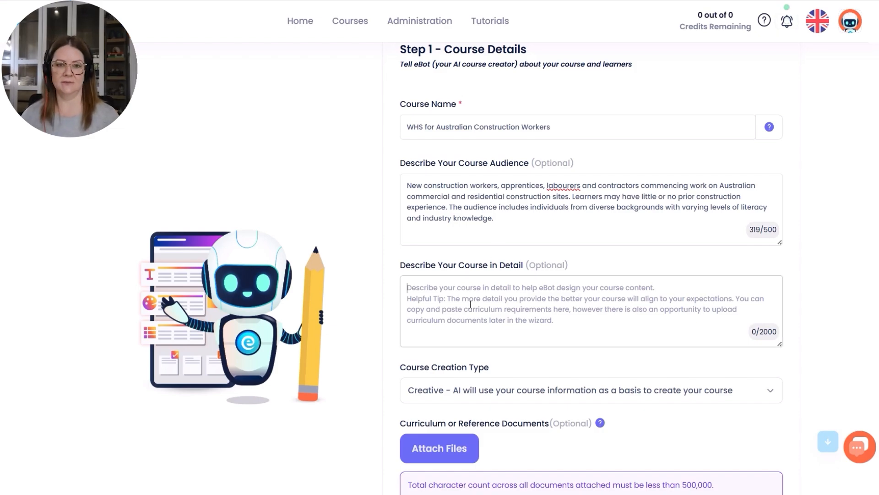
text(This course introduces Workplace Health and Safety for new construction workers on Australian commercial and residential building sites. Learners will gain an understanding of WHS responsibilities, common construction hazards, risk controls, PPE, safe work practices, incident reporting and emergency procedures. The focus is on building a safety-first mindset and preparing learners to work safely and confidently on site.)
scroll(840, 351, down, 1)
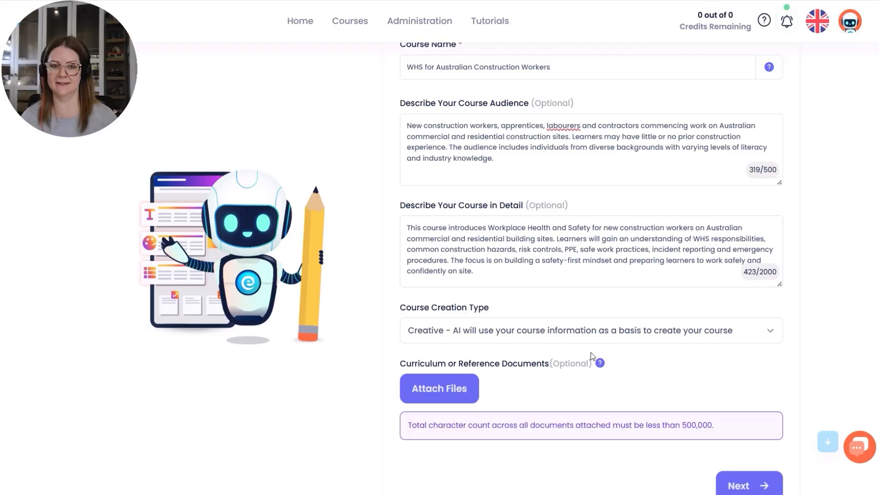
Review the course creation types, keep Creative, and continue to the course context stage without attaching documents.
scroll(747, 373, down, 2)
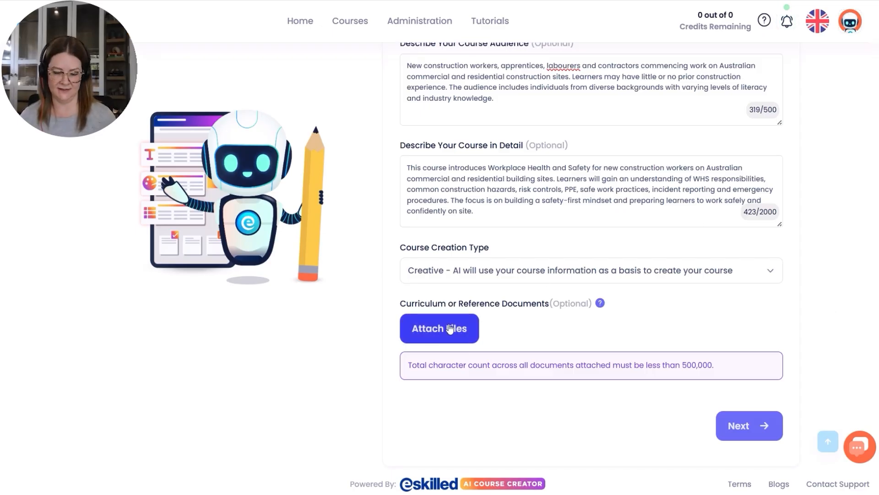
click(467, 274)
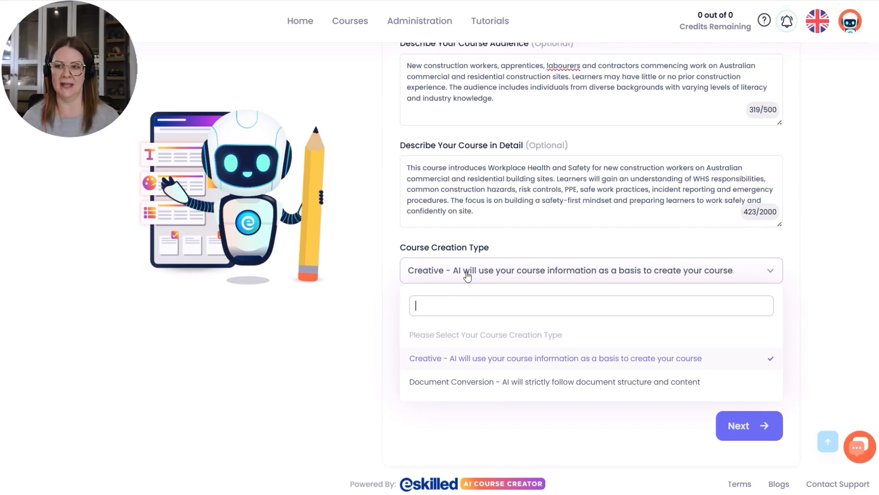
click(546, 245)
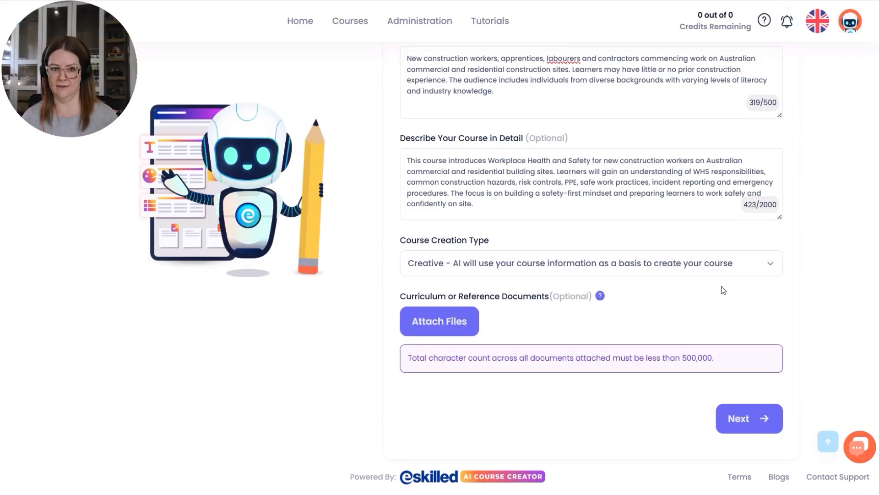
click(746, 419)
Set the course breadth and depth to Overview and the reading level to Easy.
scroll(790, 227, down, 3)
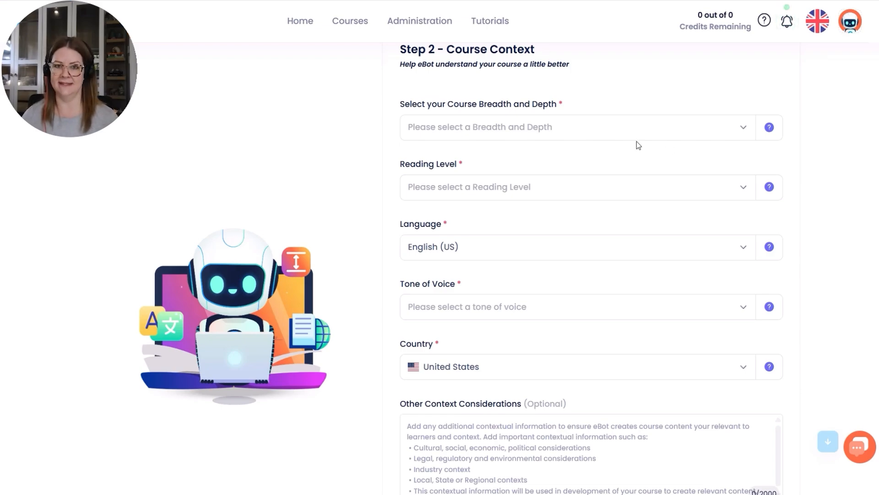
click(579, 131)
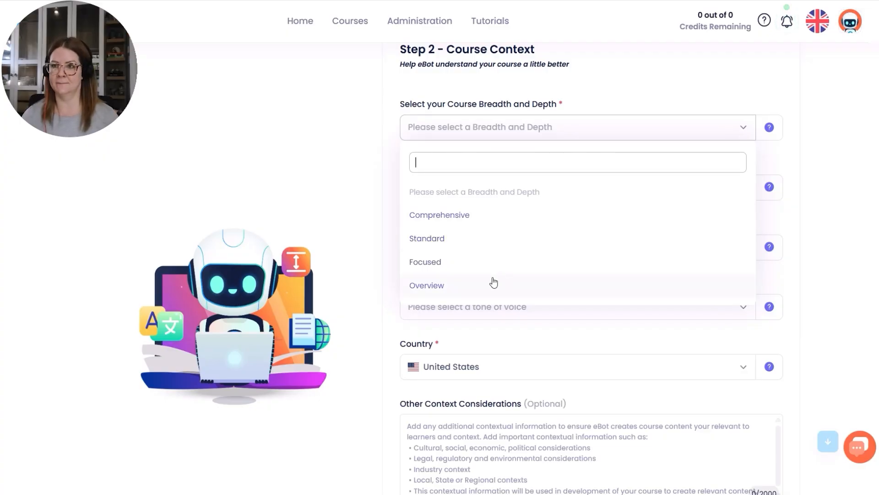
click(456, 285)
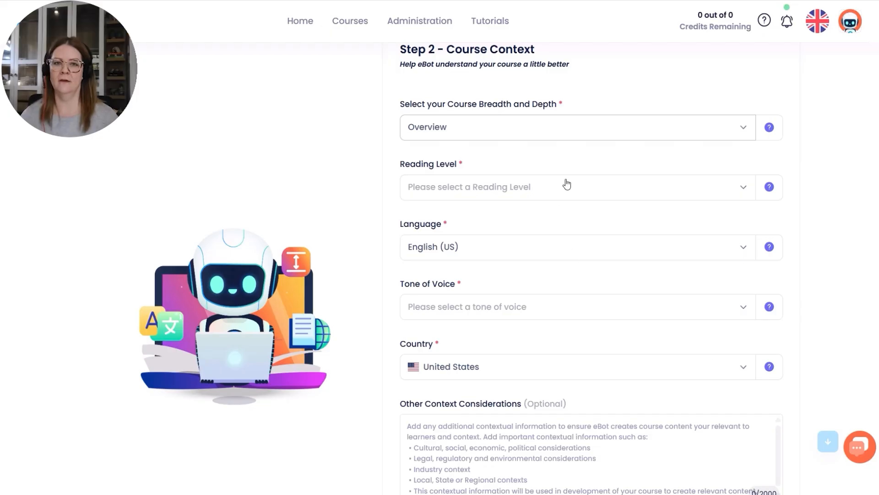
click(474, 189)
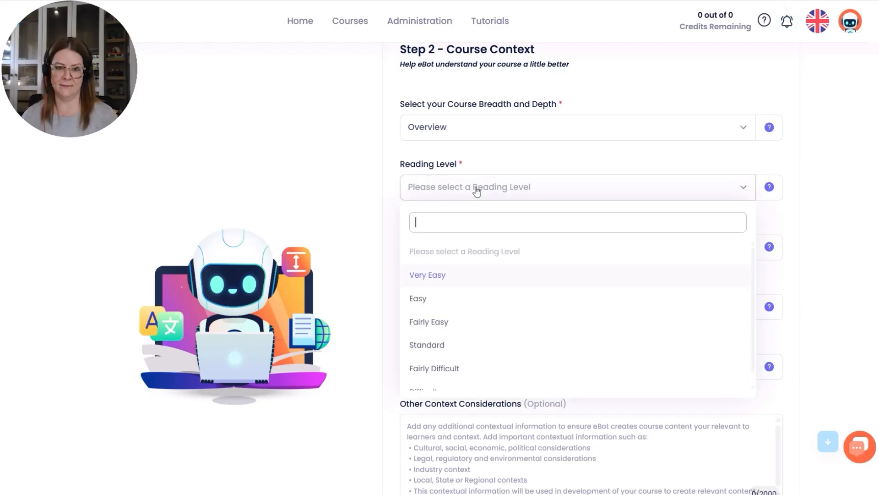
click(437, 300)
Set the course language to English (UK) and the tone of voice to Professional.
scroll(701, 249, down, 1)
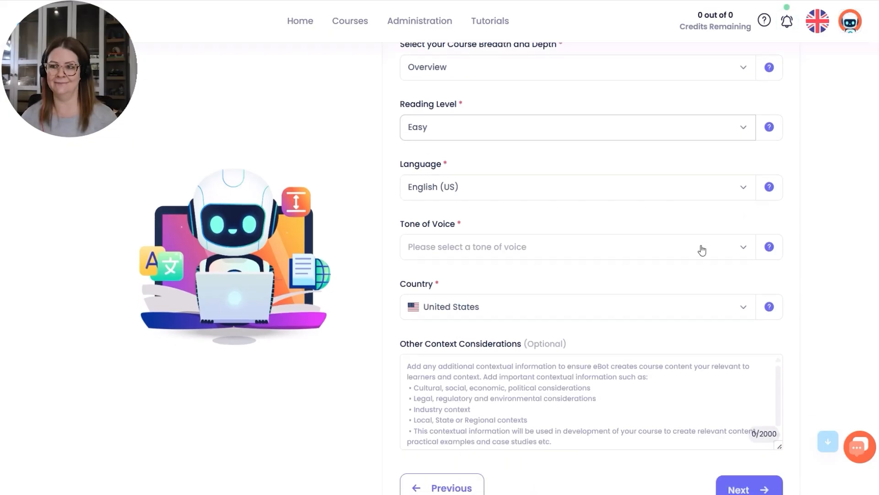
click(450, 189)
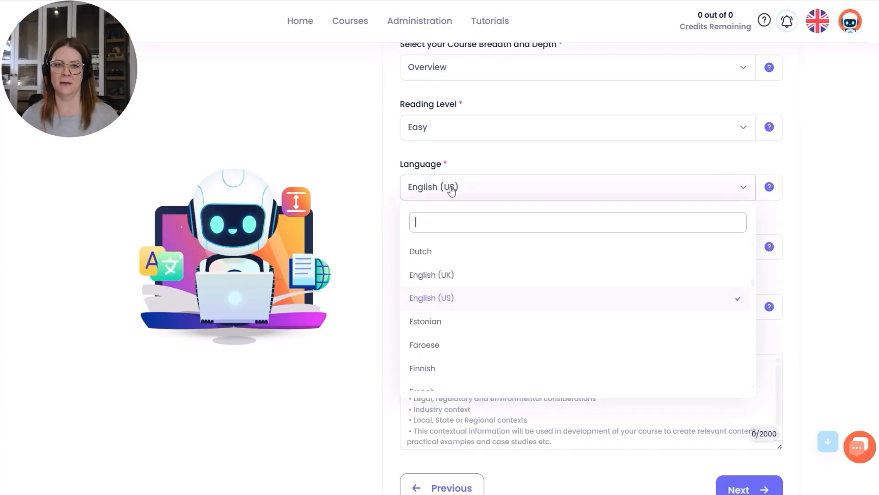
click(466, 277)
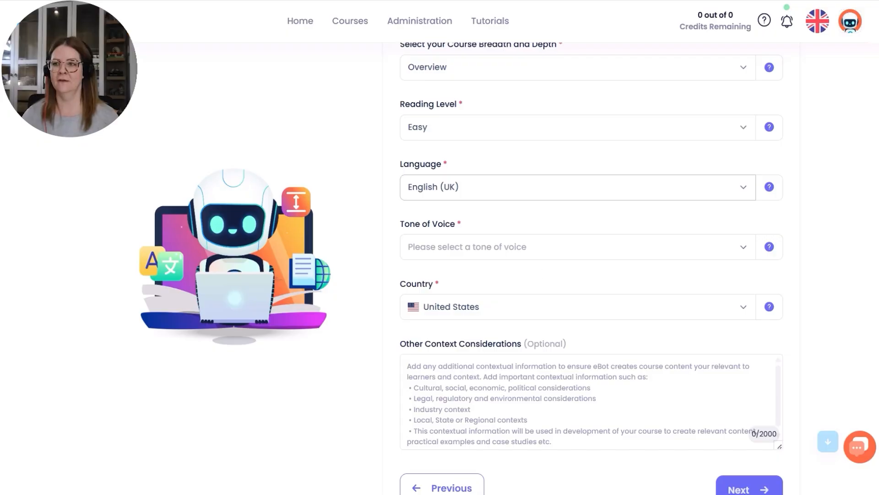
click(495, 246)
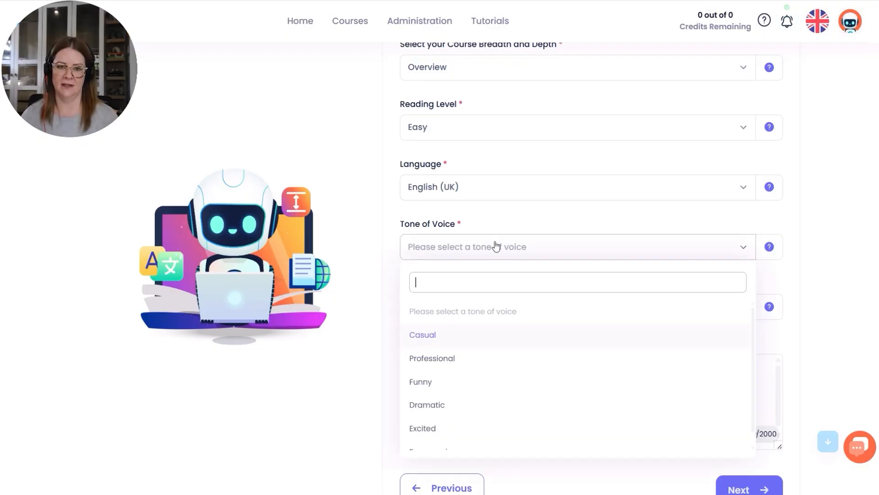
click(483, 361)
Set the course's country to Australia.
scroll(847, 300, down, 2)
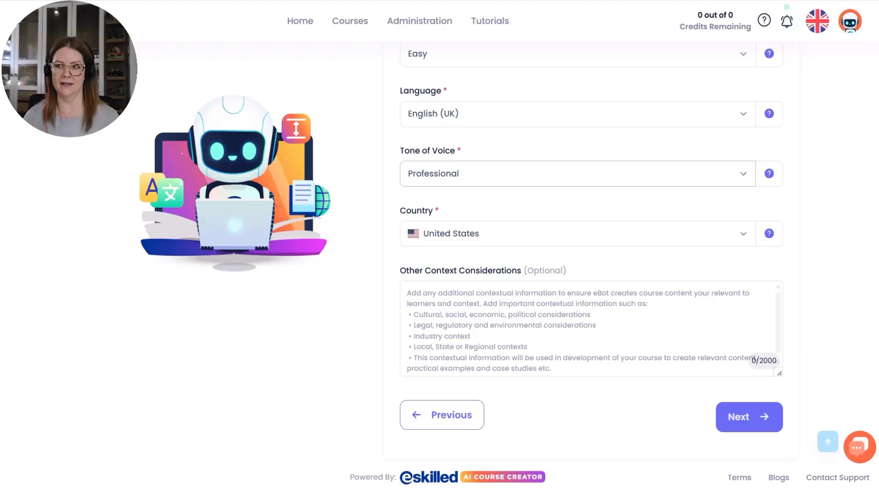
click(531, 233)
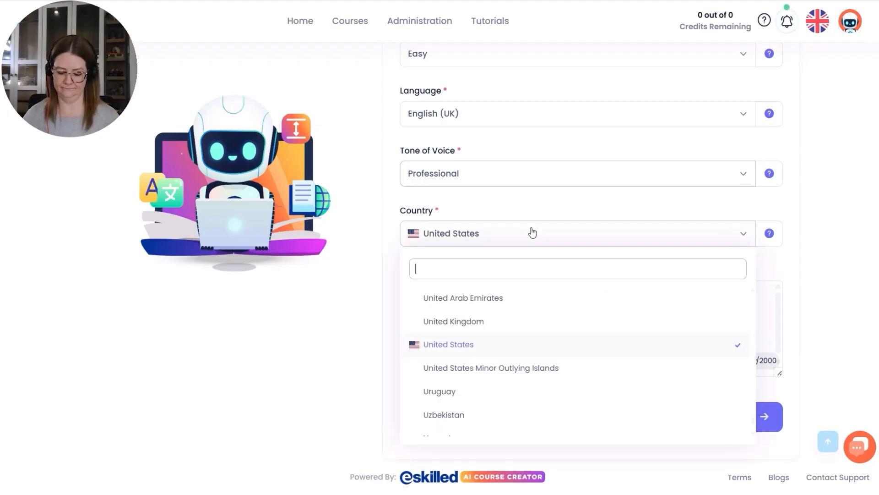
text(aus)
click(436, 297)
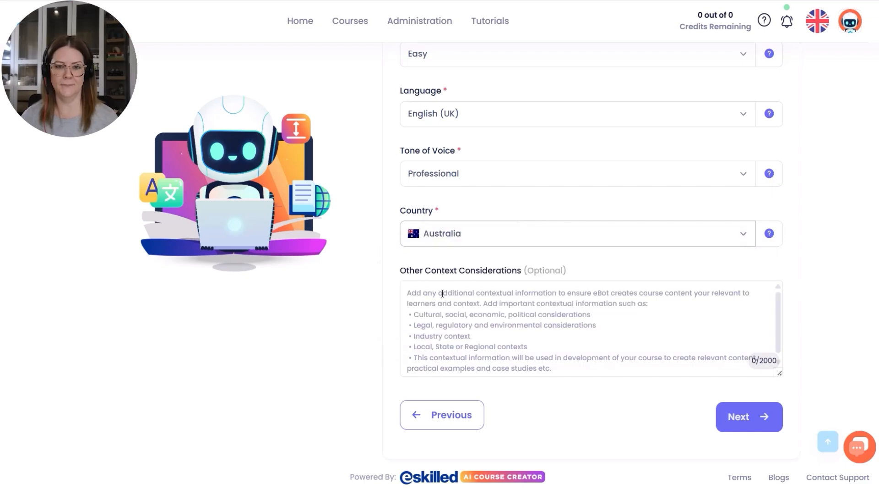
Add context considerations asking for Australian WHS terminology, construction hazard examples and clear, practical language, and continue to the course settings stage.
click(523, 333)
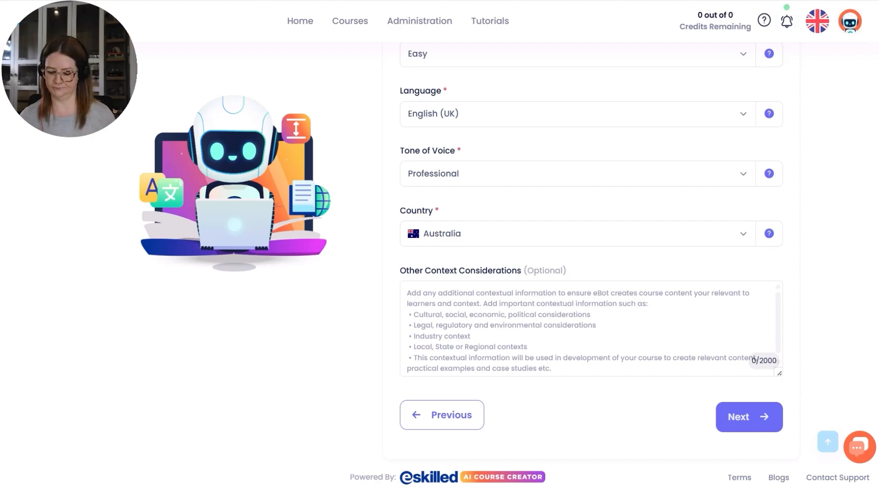
click(528, 335)
text(Contextualisation Use Australian WHS terminology and workplace practices. Include examples involving working at heights, mobile plant and equipment, electrical hazards, manual handling, PPE, site inductions and safety signage. Explain concepts in clear, practical language suitable for learners with limited construction experience.)
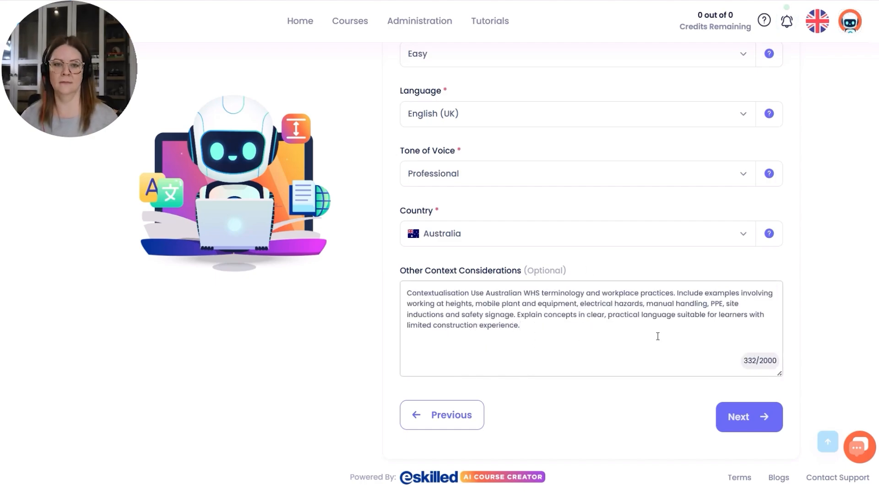
scroll(658, 336, up, 2)
scroll(583, 378, down, 2)
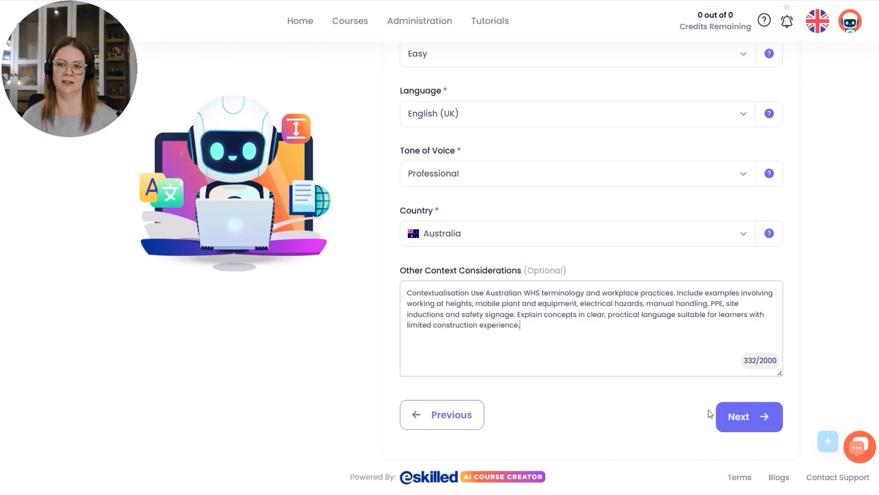
scroll(638, 296, up, 1)
click(742, 478)
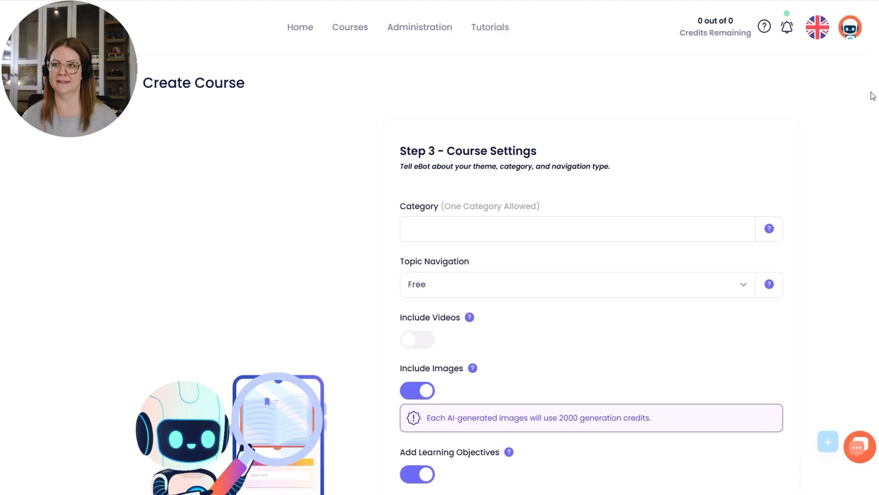
Assign the course to the Safety Training category and keep its topic navigation set to Free.
scroll(498, 275, down, 1)
scroll(829, 225, down, 1)
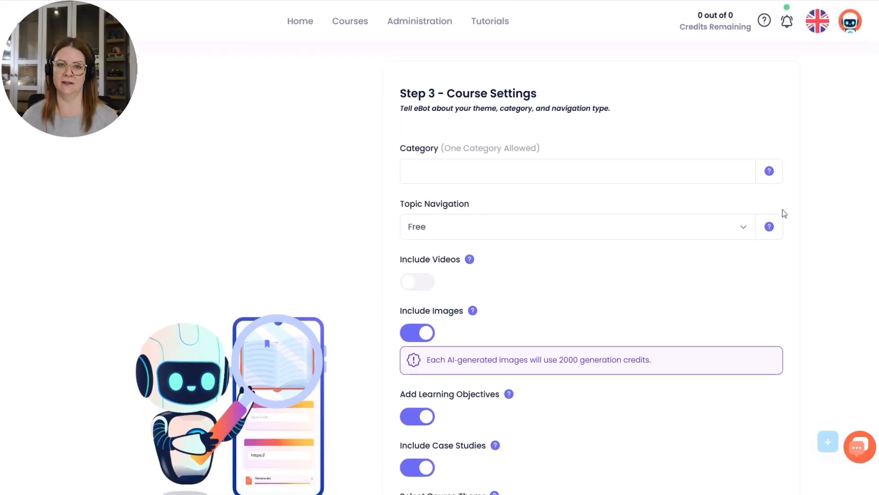
click(558, 166)
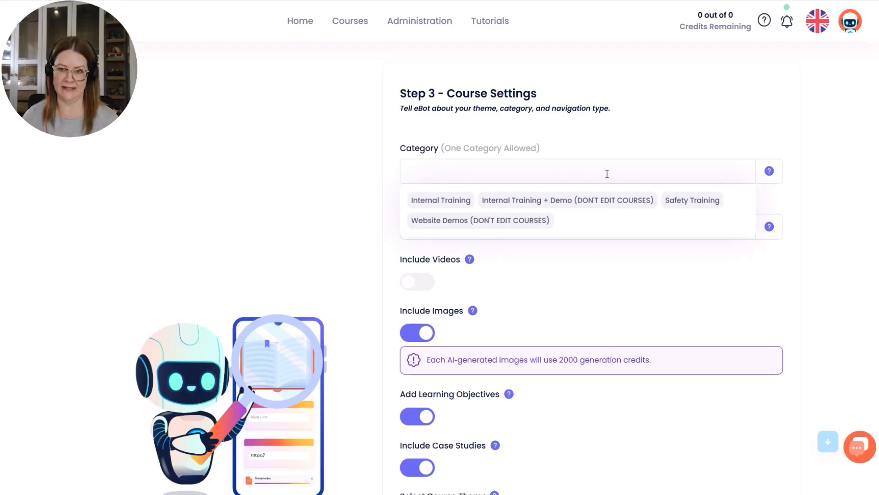
click(690, 200)
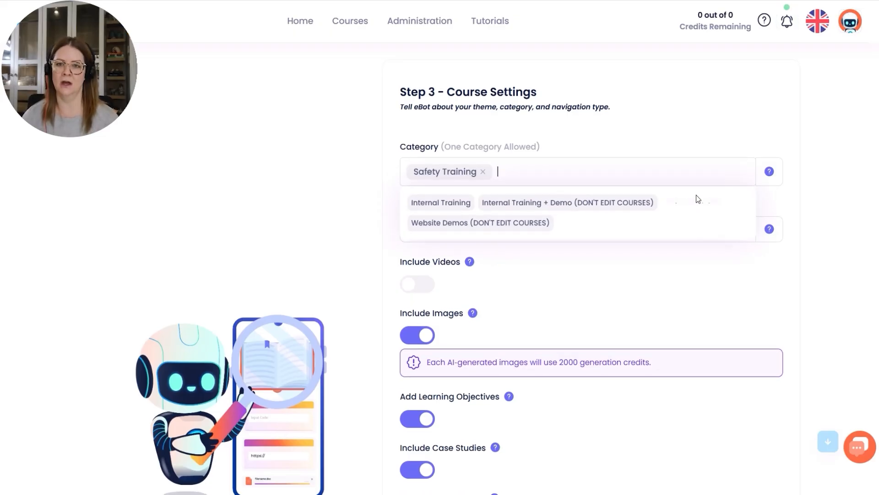
click(833, 238)
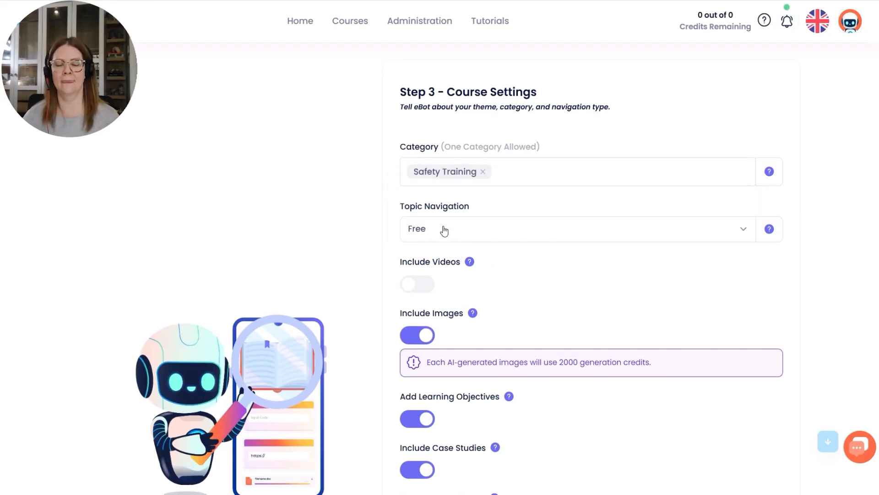
click(451, 234)
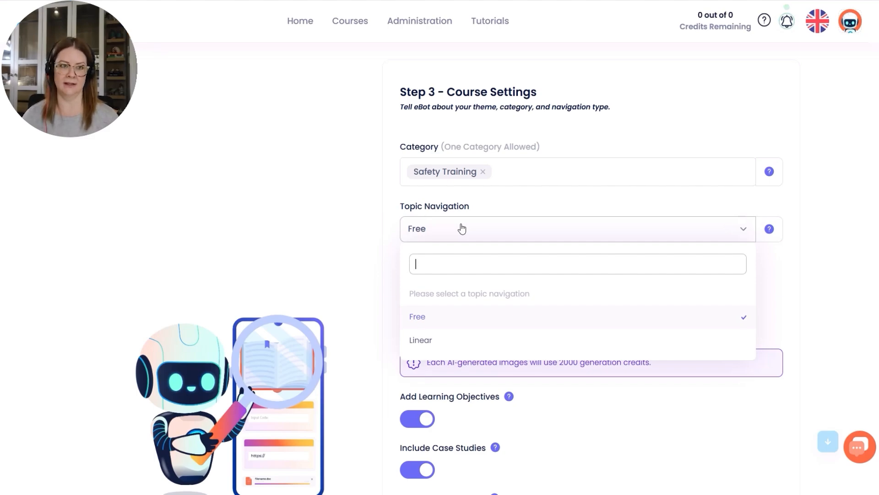
click(482, 210)
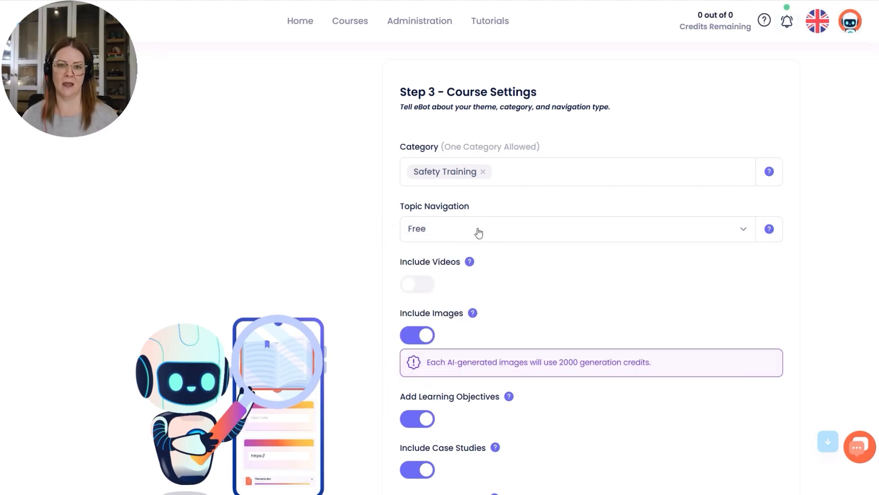
Browse the available course themes, select the Cure theme for the course, and continue to the quiz settings stage.
scroll(573, 296, down, 3)
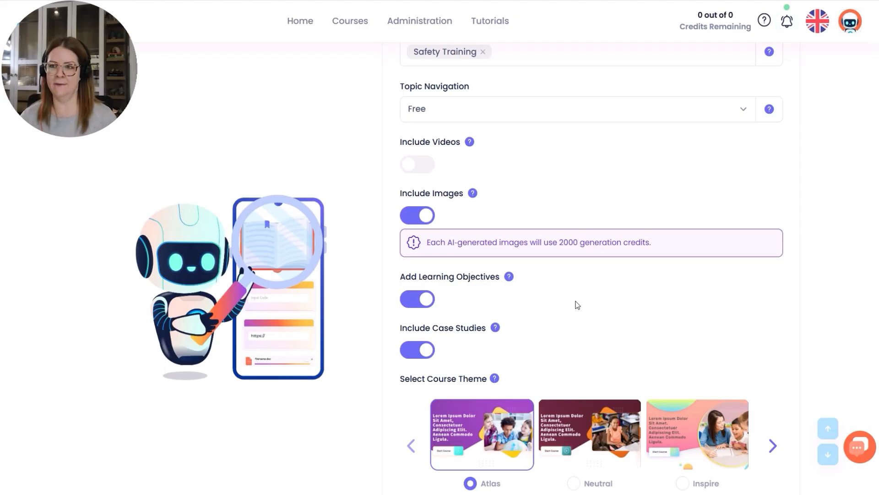
scroll(576, 304, down, 1)
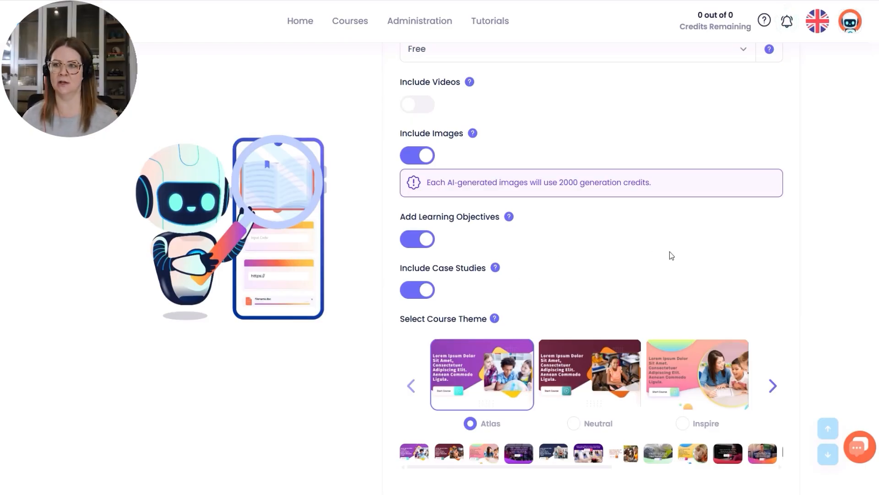
scroll(669, 251, down, 2)
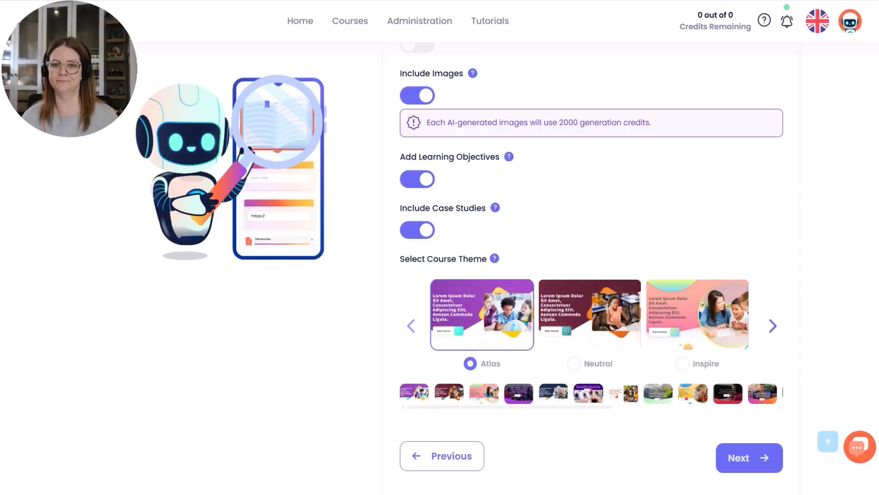
scroll(815, 264, down, 1)
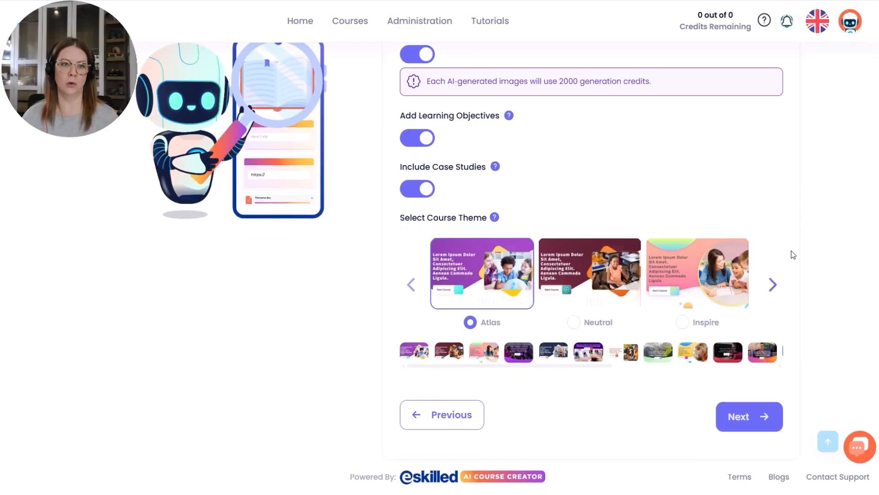
click(772, 288)
click(773, 286)
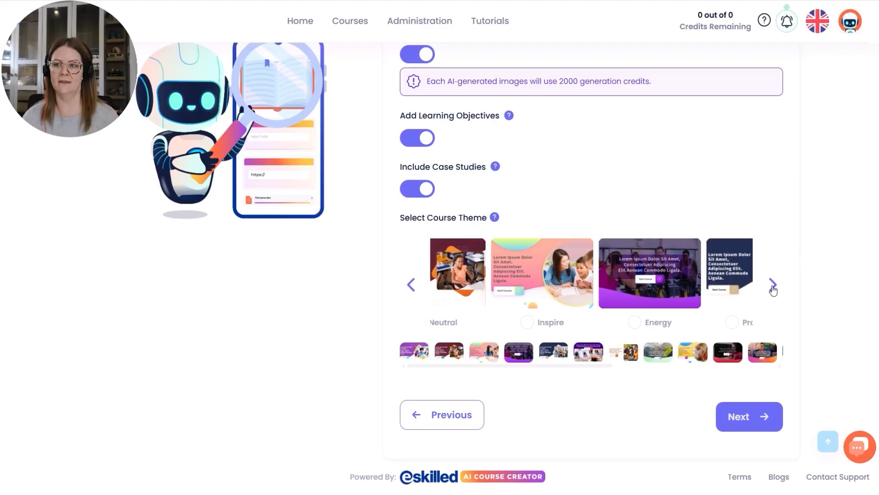
click(773, 287)
click(773, 285)
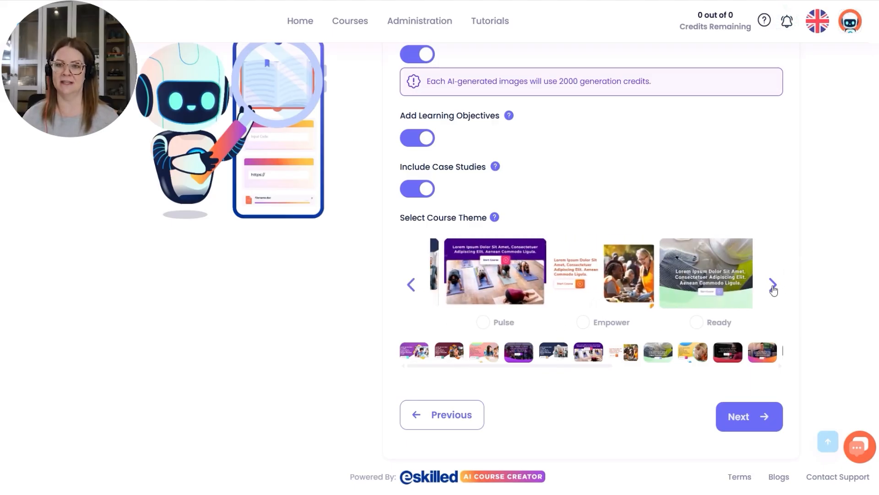
click(773, 285)
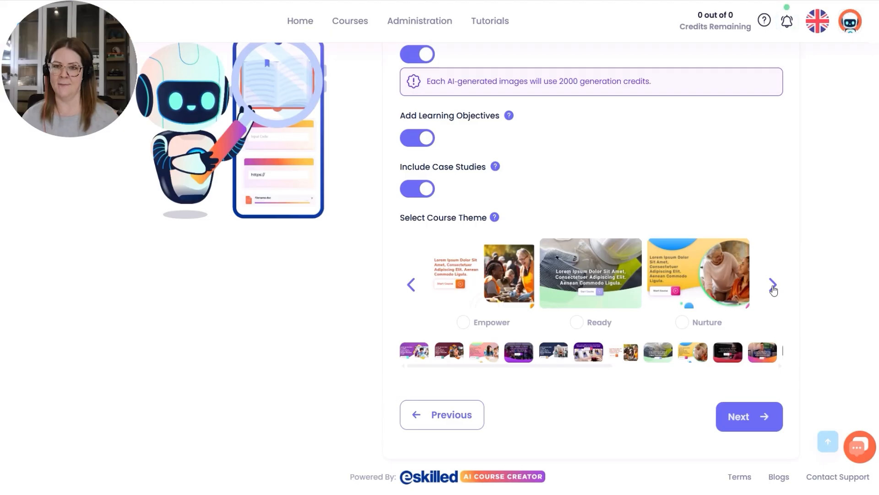
click(773, 285)
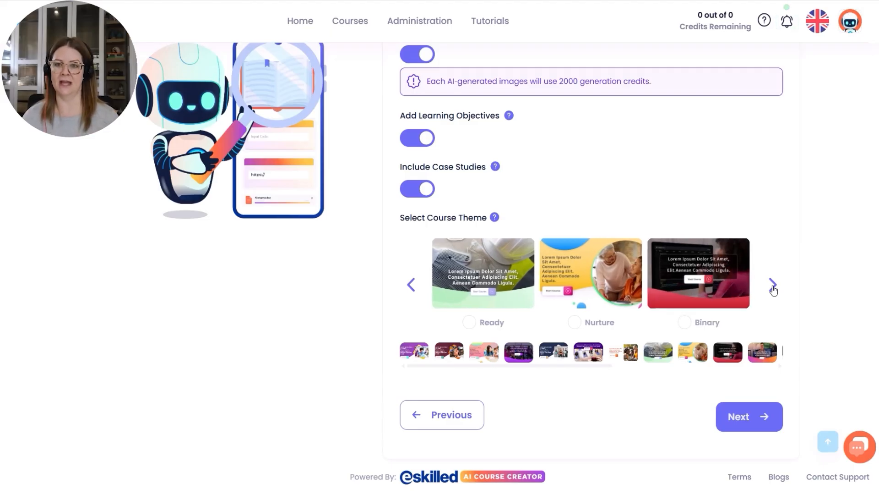
click(773, 286)
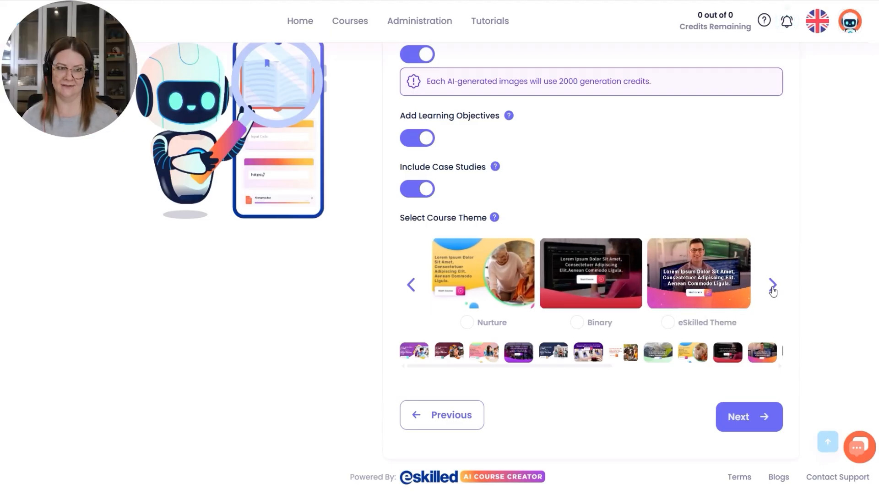
click(773, 286)
click(773, 286)
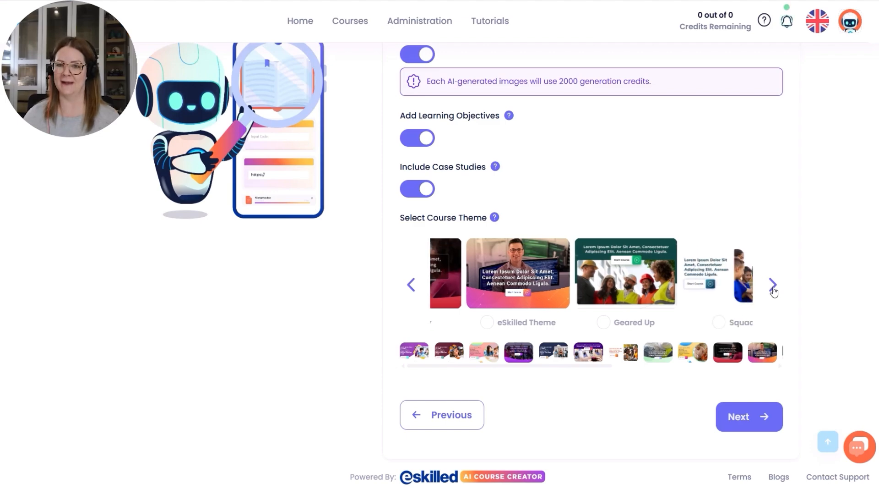
click(773, 286)
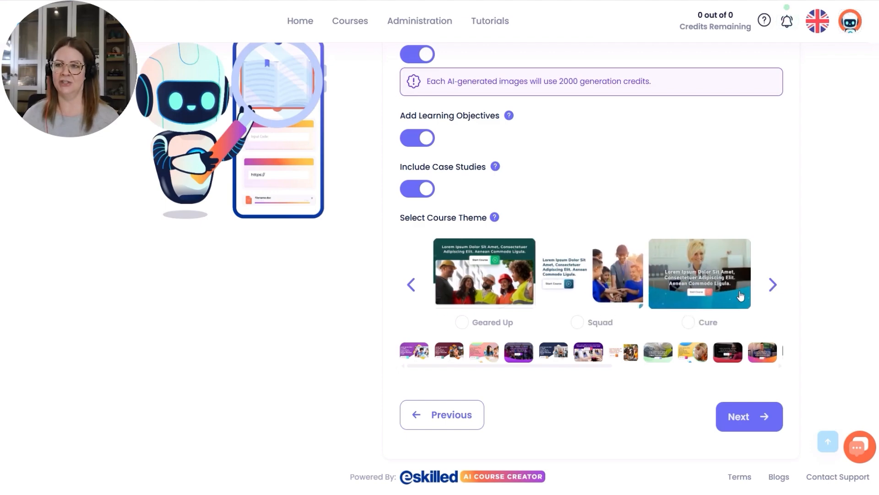
click(687, 322)
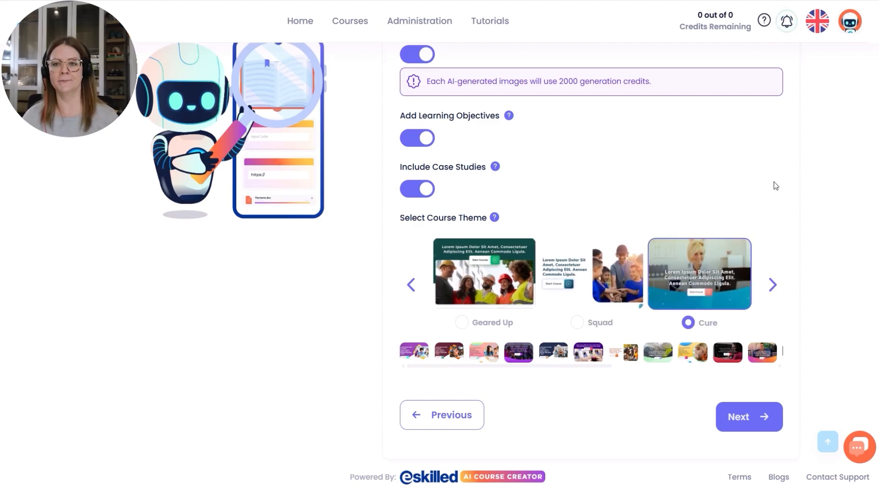
click(759, 420)
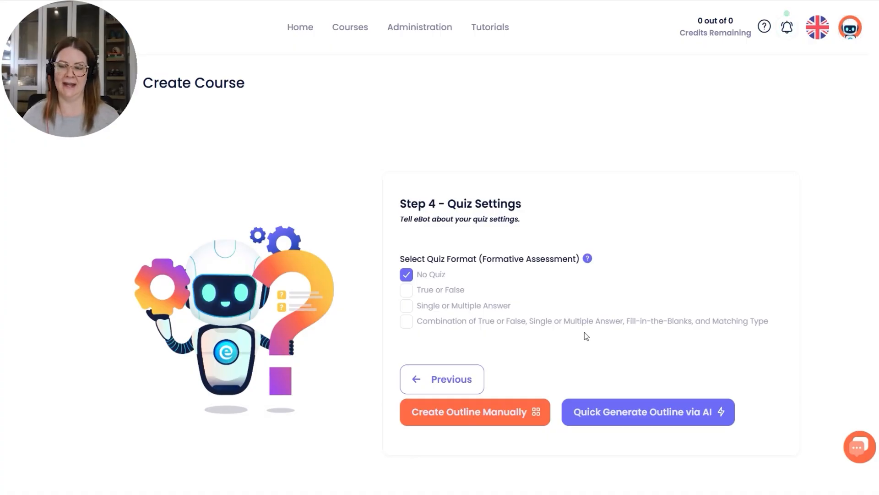
Set the quiz format to the combination of True or False, Single or Multiple Answer, Fill-in-the-Blanks and Matching Type, and generate the outline via AI.
click(408, 322)
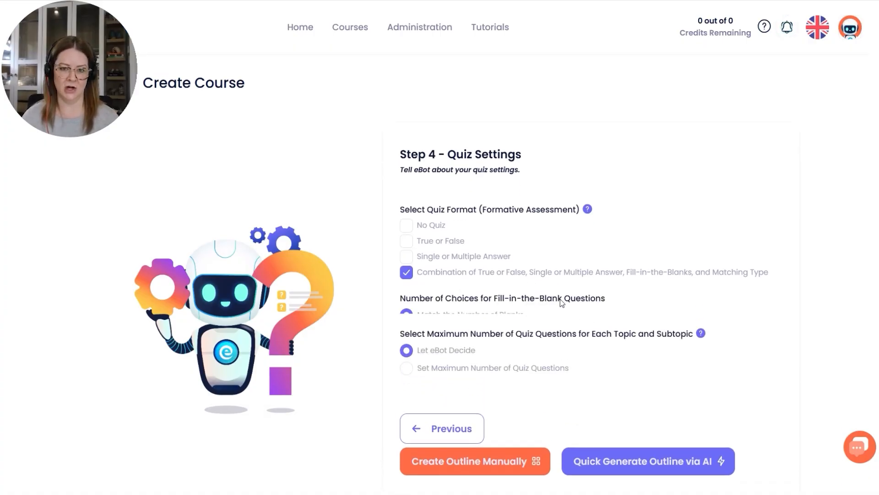
scroll(709, 290, down, 1)
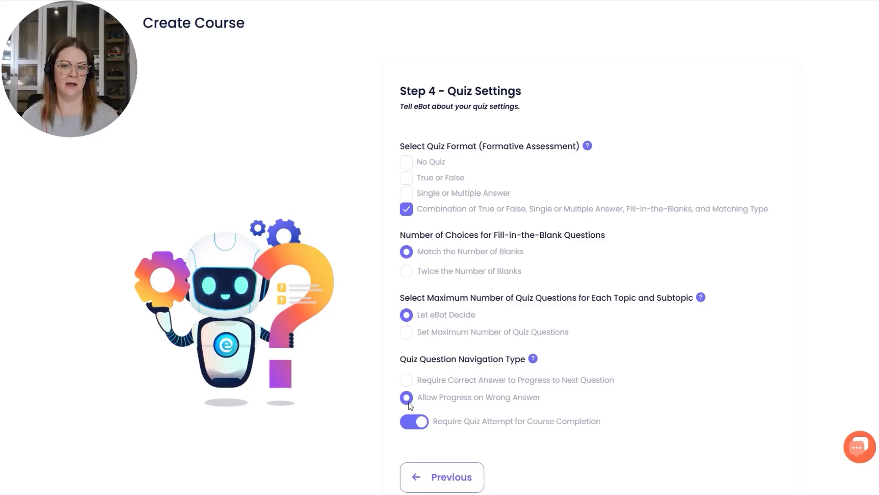
scroll(521, 407, down, 1)
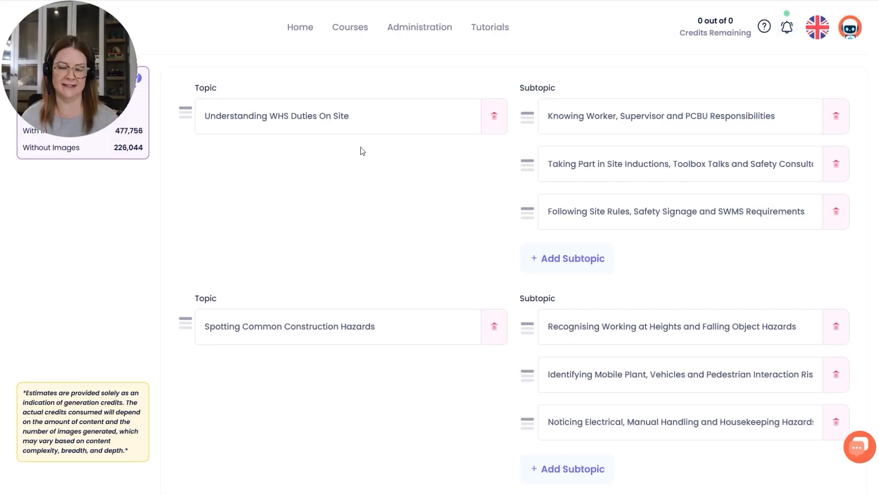
Review the topics and subtopics of the generated course outline.
scroll(449, 183, down, 5)
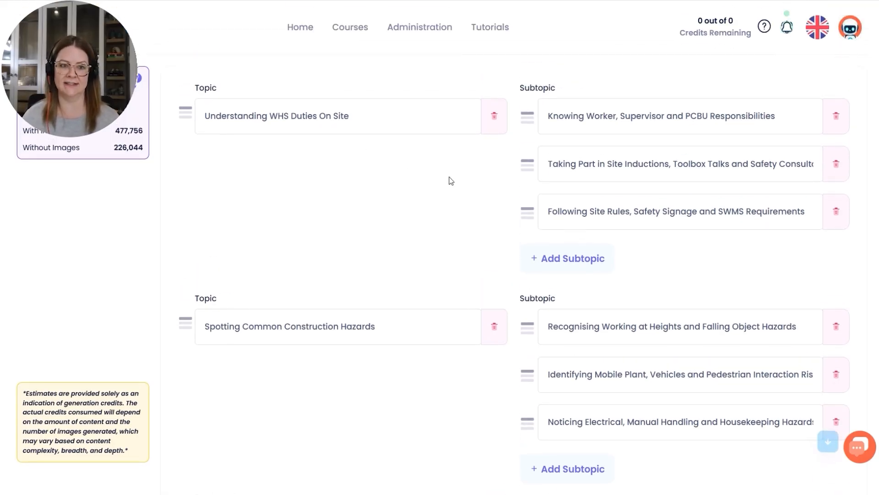
scroll(449, 199, up, 1)
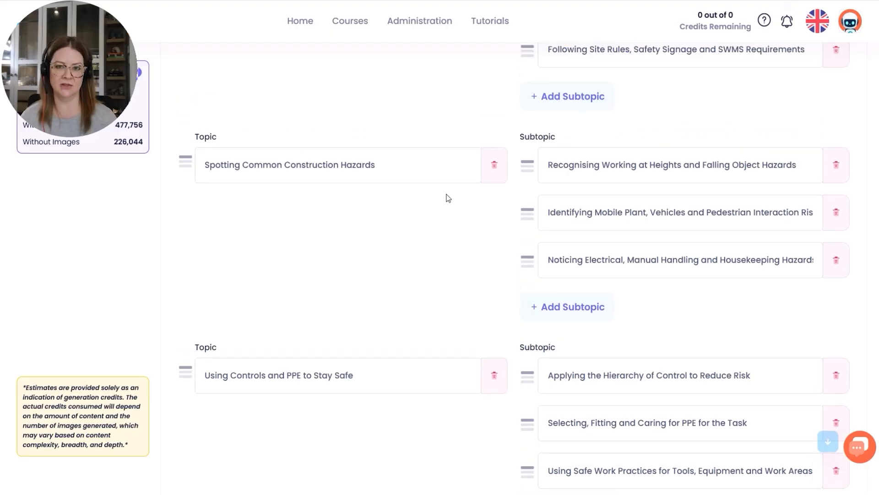
scroll(448, 197, down, 4)
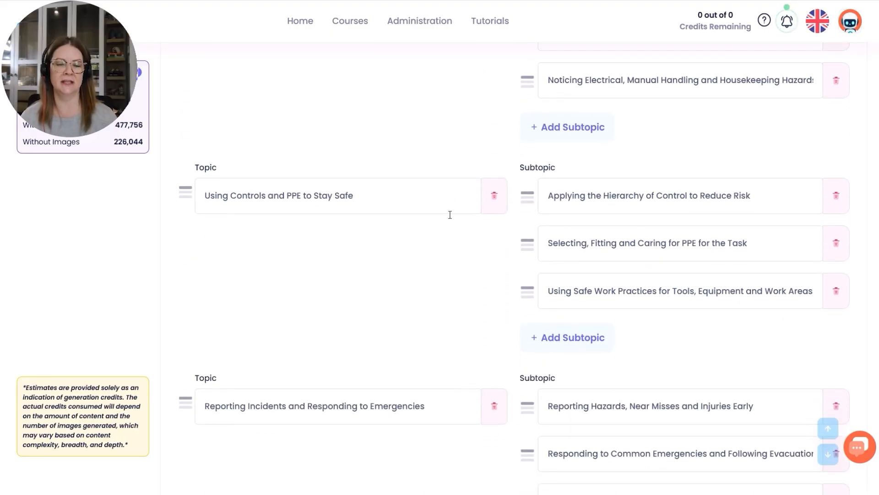
scroll(449, 260, down, 1)
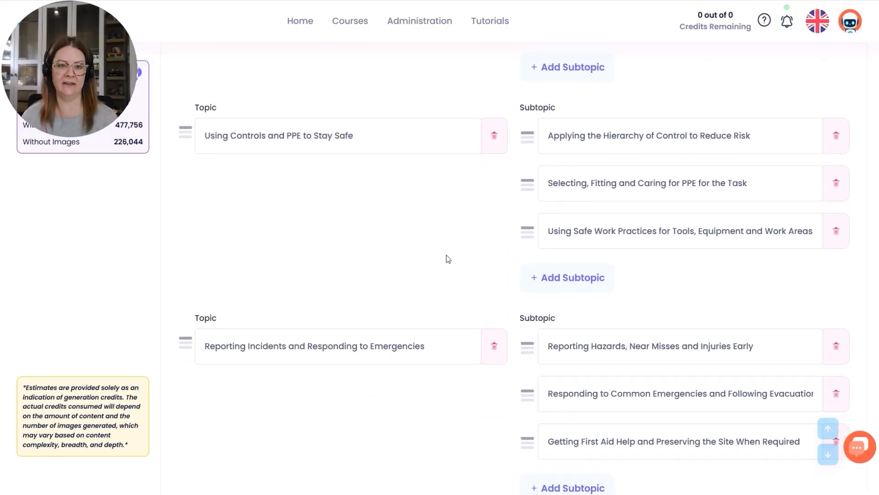
scroll(449, 260, down, 3)
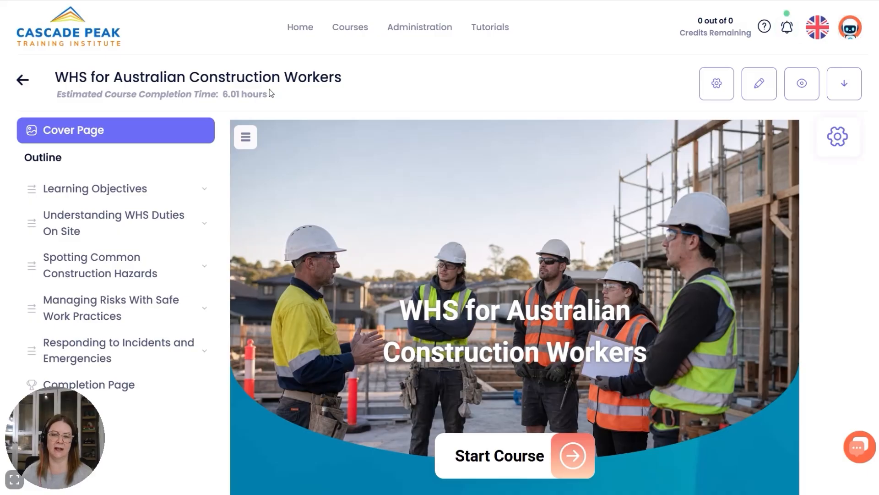
Open the Understanding WHS Duties On Site topic of the generated course in the content editor.
click(761, 85)
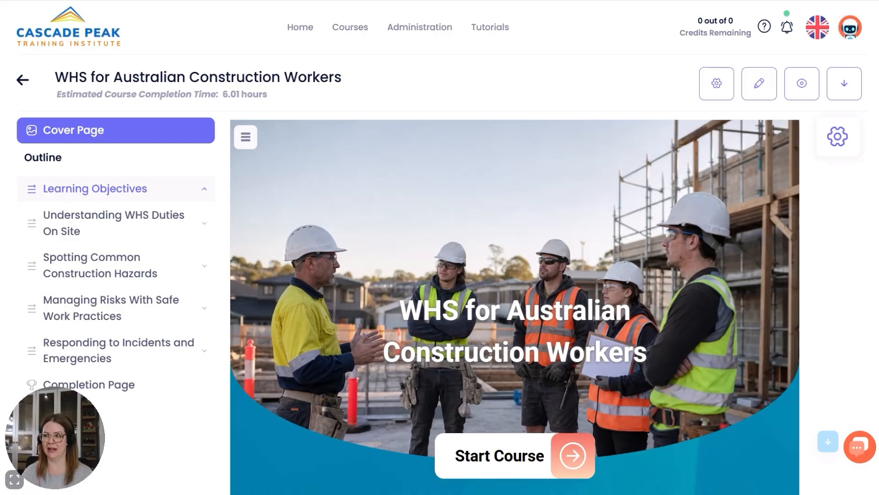
click(127, 219)
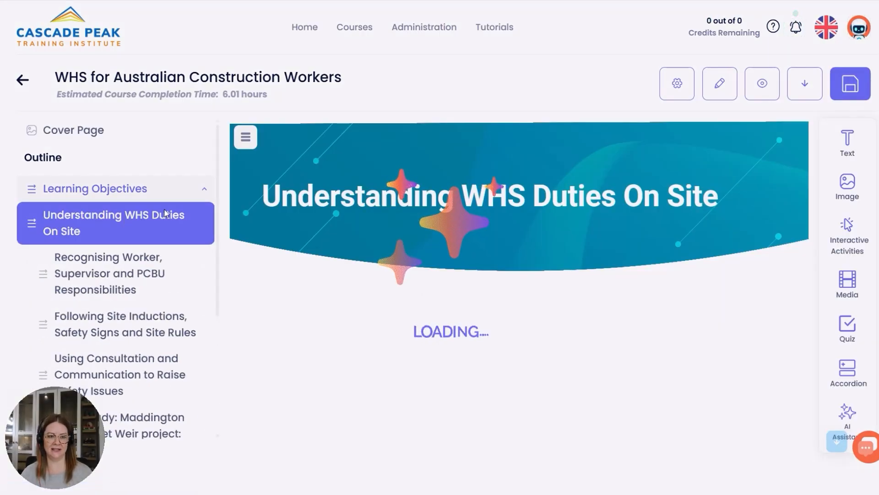
mouse_move(847, 301)
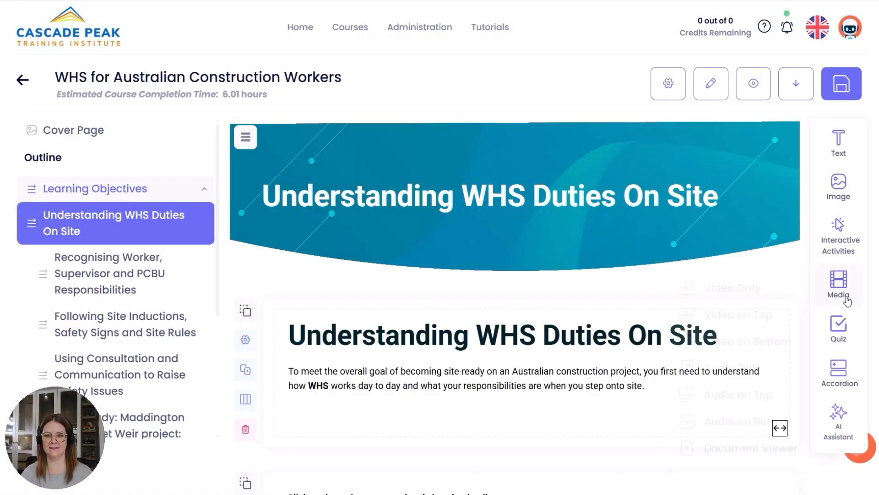
Change the layout of the topic's introductory text block to Image Left of Text with a single column.
scroll(307, 334, down, 2)
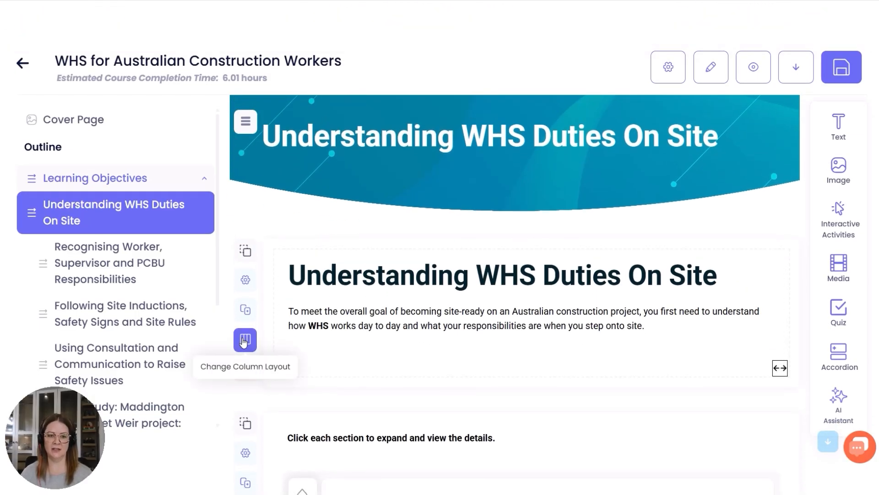
click(243, 342)
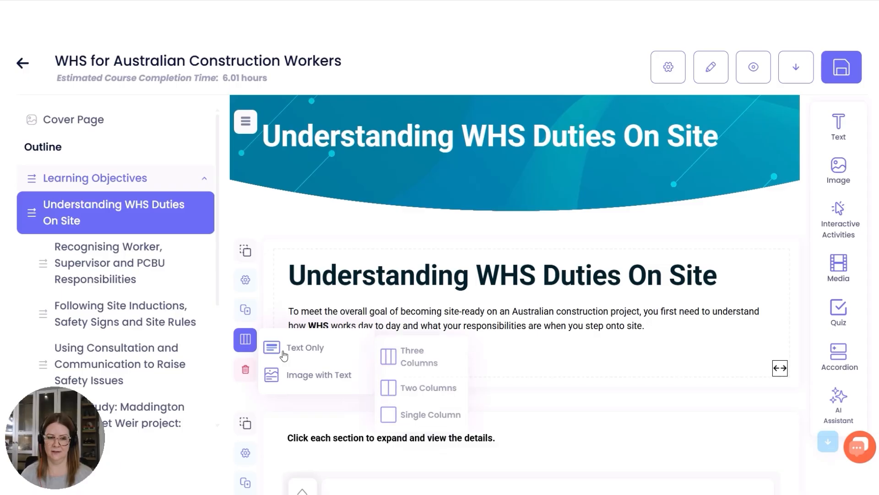
mouse_move(291, 374)
mouse_move(400, 381)
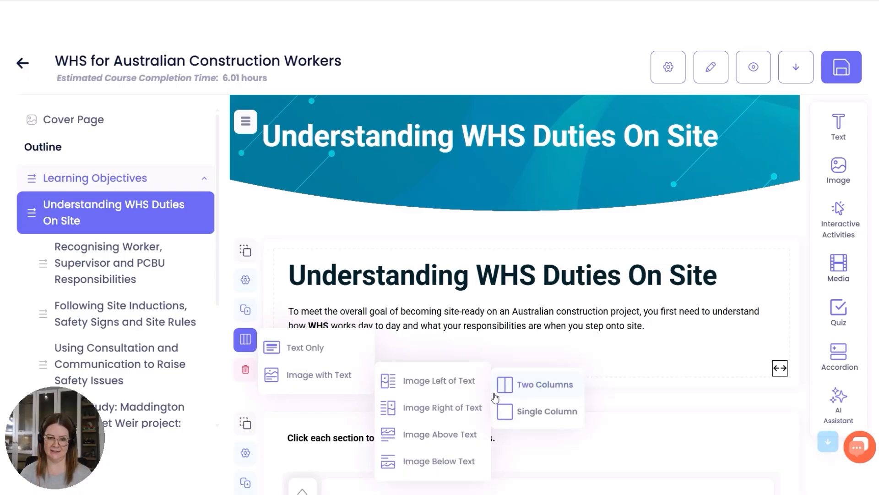
click(568, 415)
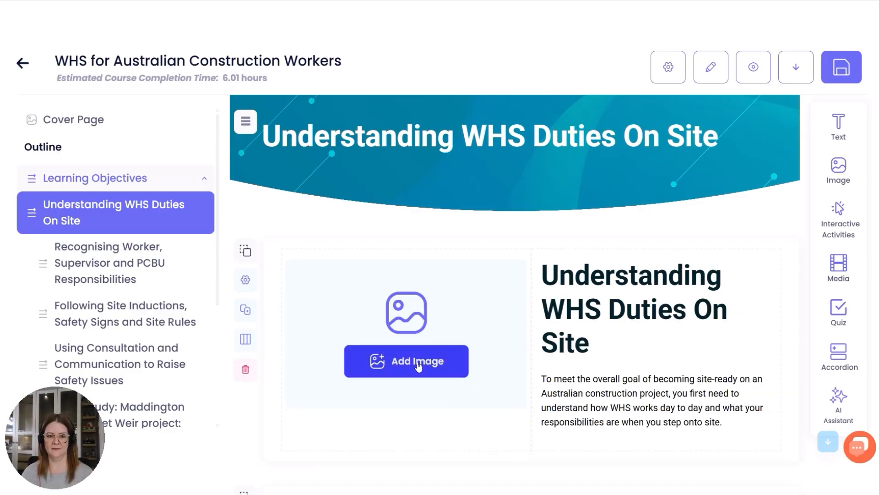
Start adding an image to the introductory block and check the categories of the local image library.
click(403, 371)
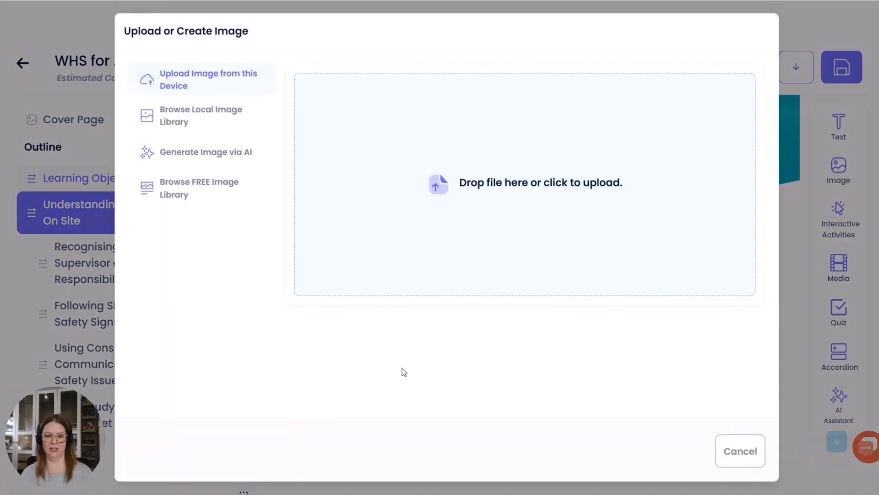
click(224, 123)
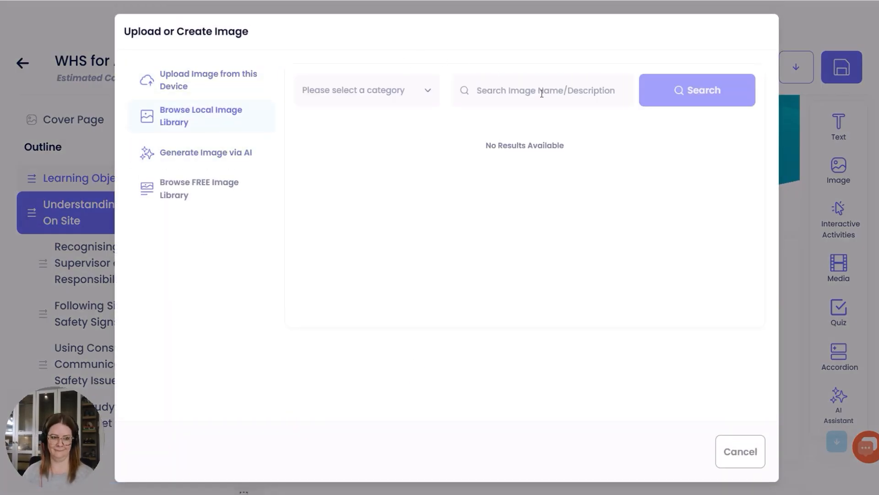
click(542, 93)
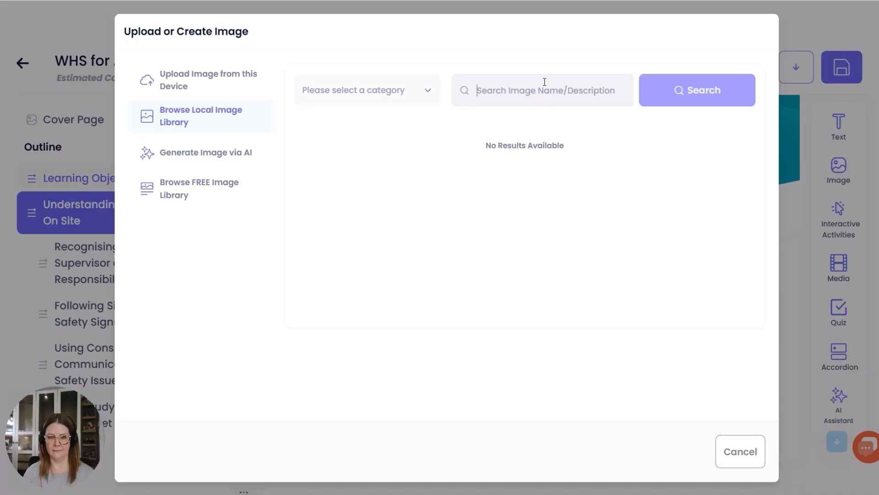
click(411, 91)
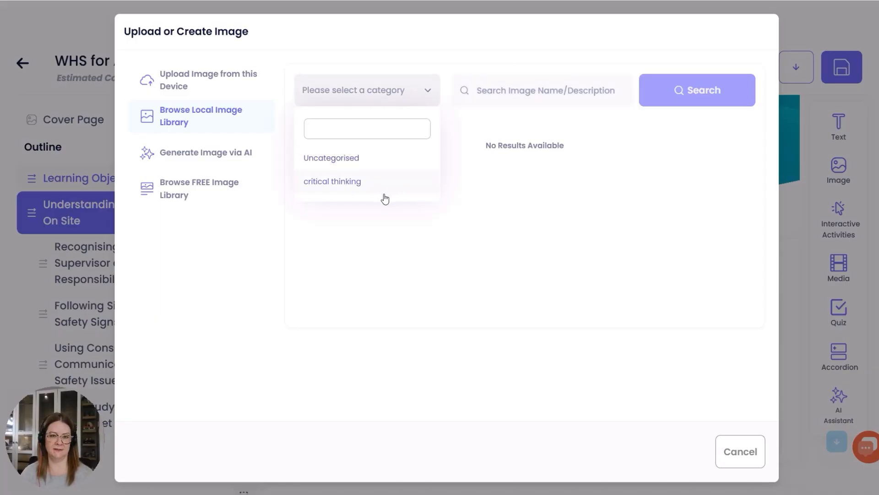
Search the free Unsplash image library for "construction site" and insert the photo of workers lined up on a concrete slab.
click(202, 188)
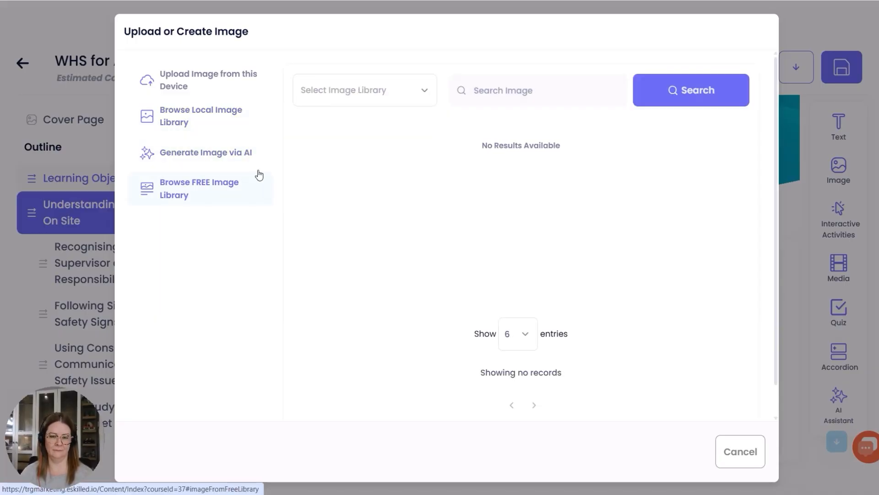
click(351, 92)
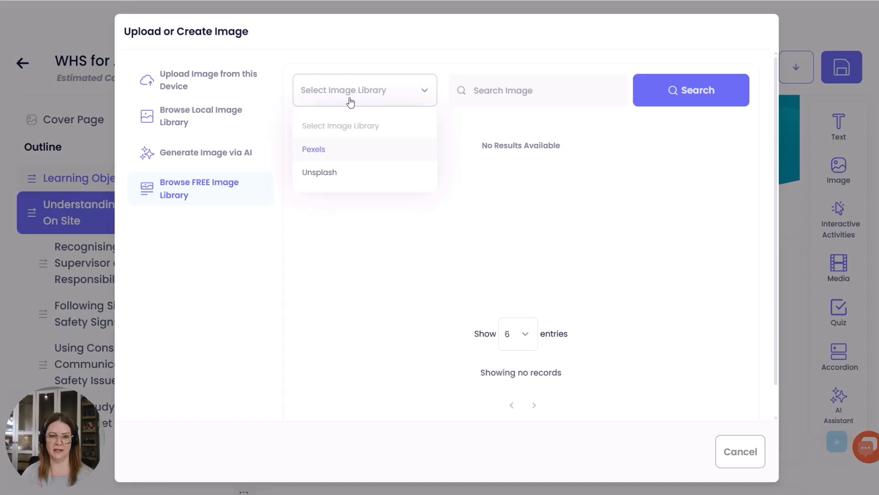
click(520, 93)
text(con)
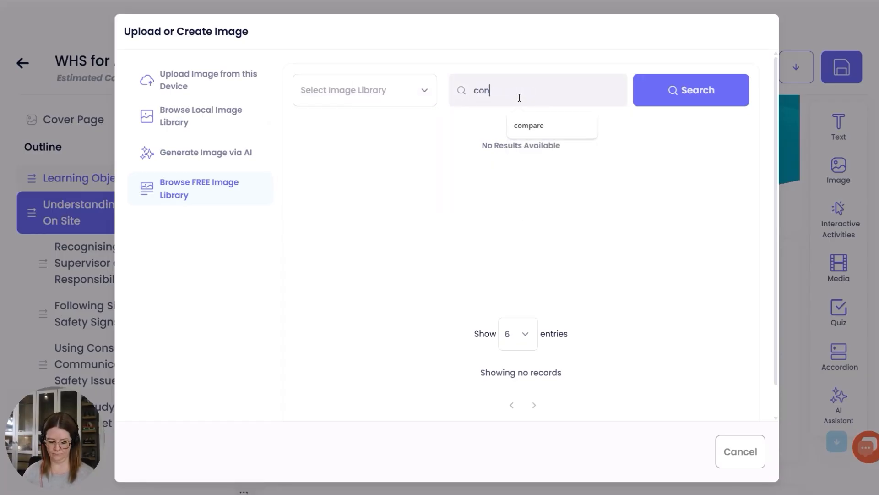
text(struction site)
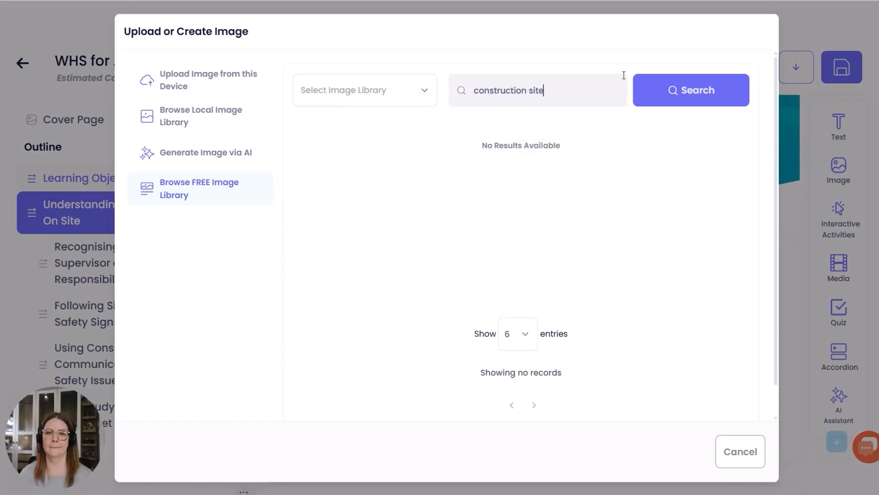
click(714, 97)
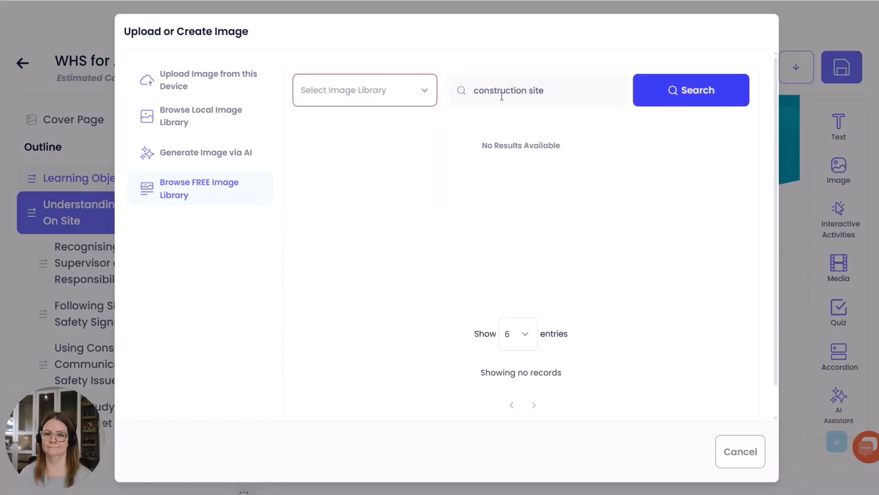
click(356, 86)
click(341, 170)
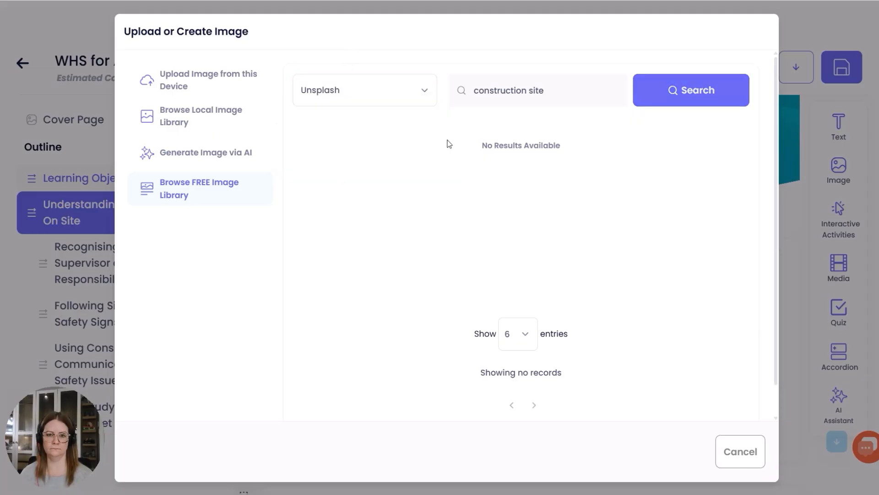
click(701, 97)
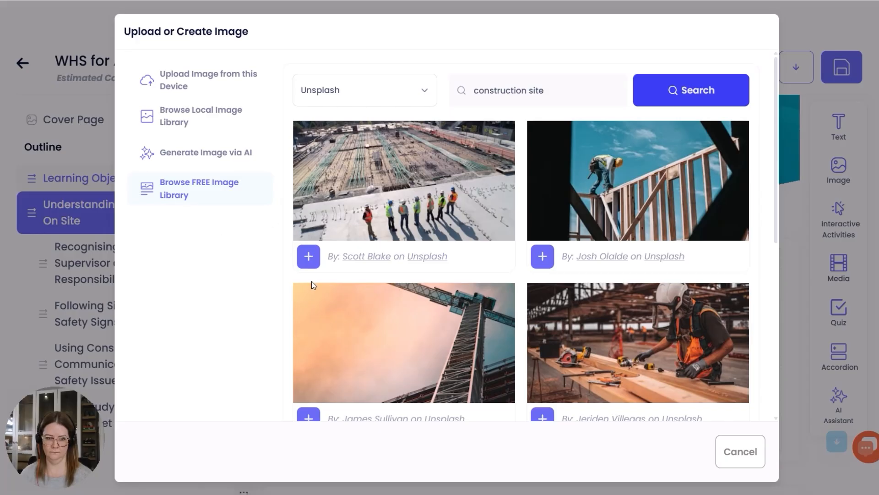
click(308, 258)
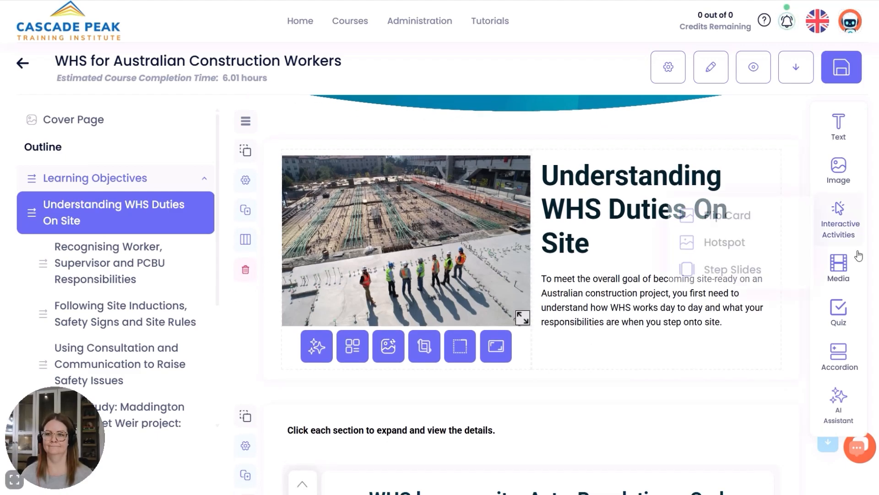
Generate an AI practical example that covers the current topic only.
mouse_move(840, 403)
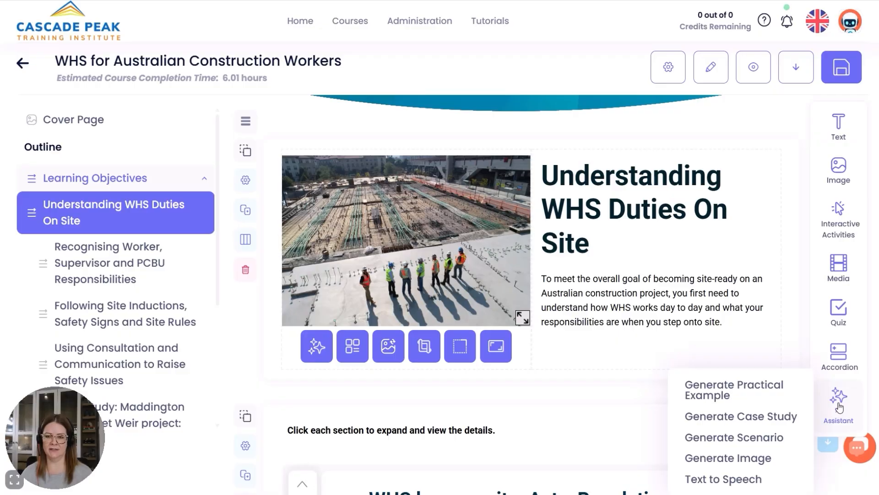
mouse_move(786, 395)
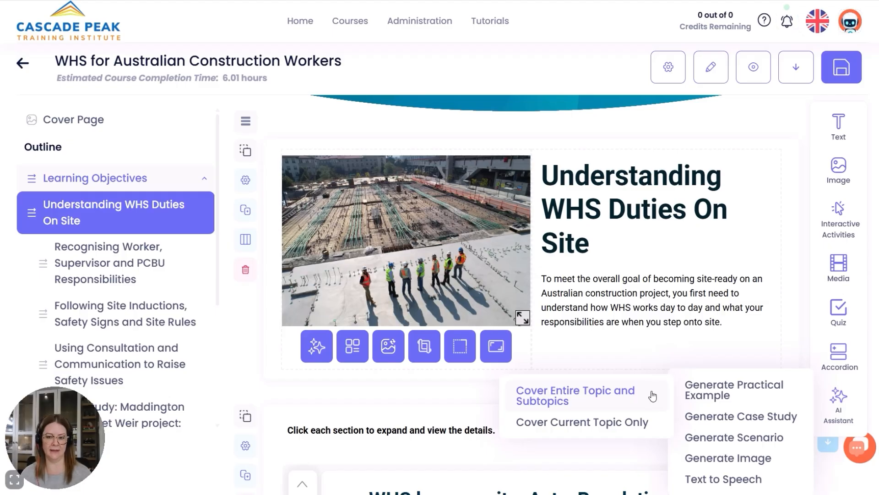
click(650, 424)
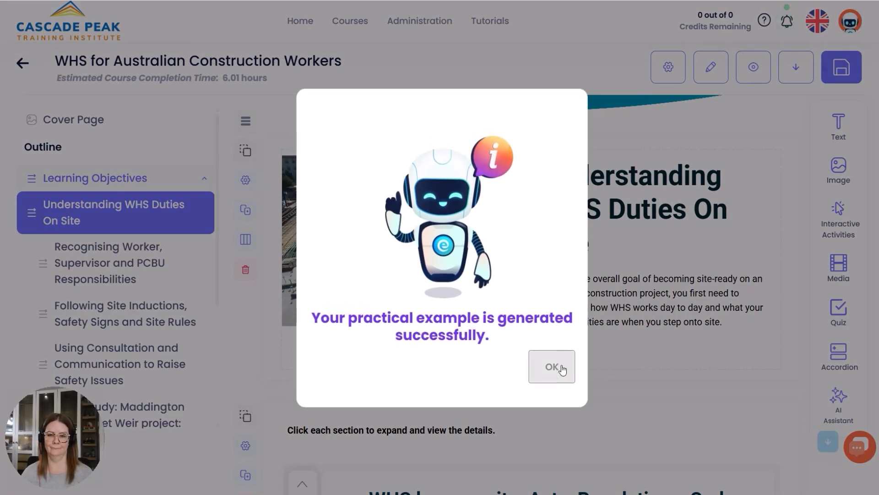
click(552, 366)
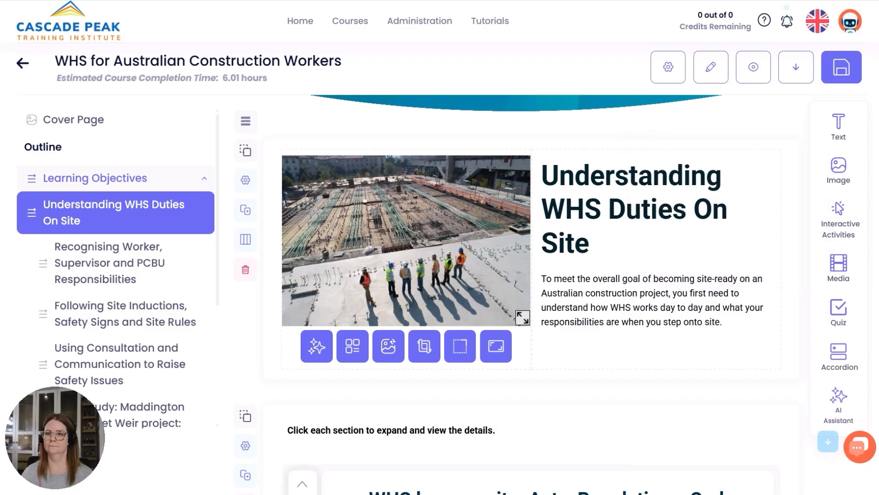
Review the generated practical example block and its heading beneath the topic's flip cards.
scroll(531, 293, down, 20)
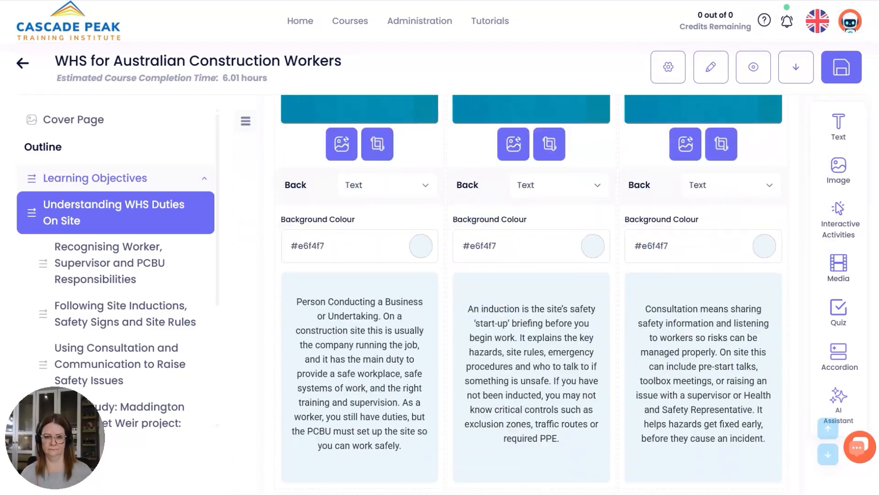
scroll(532, 293, down, 15)
scroll(792, 260, up, 8)
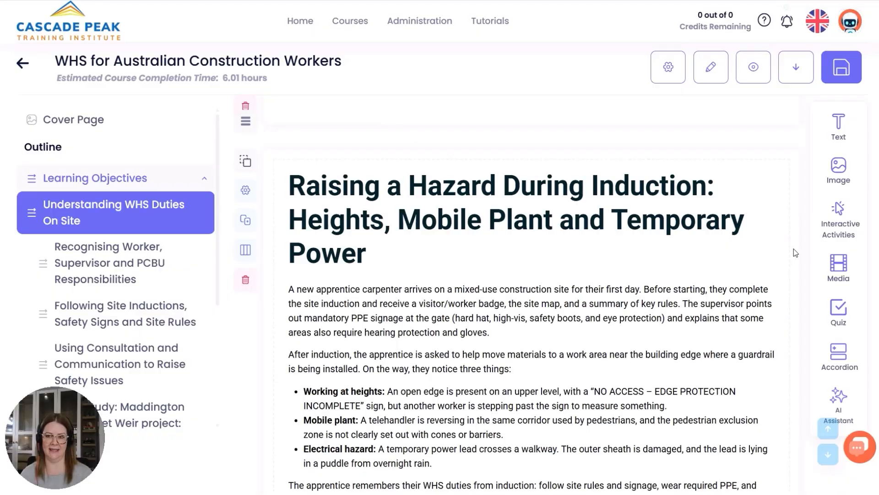
scroll(796, 250, up, 1)
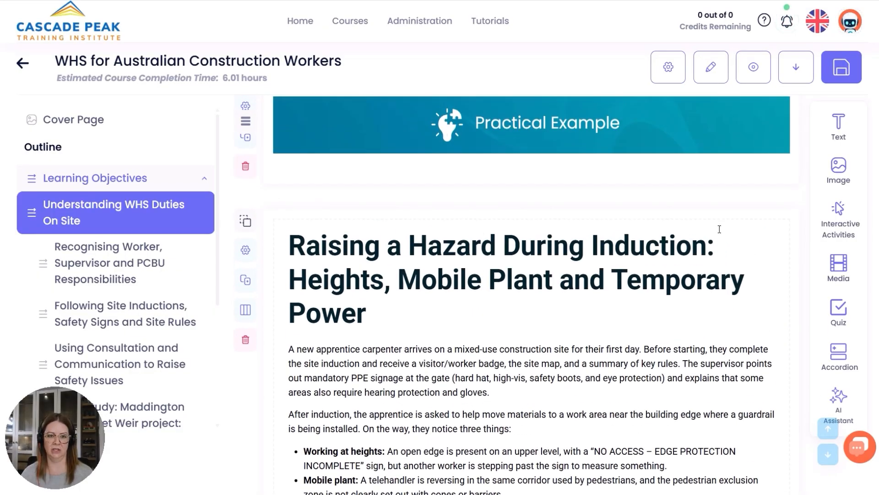
scroll(260, 256, up, 1)
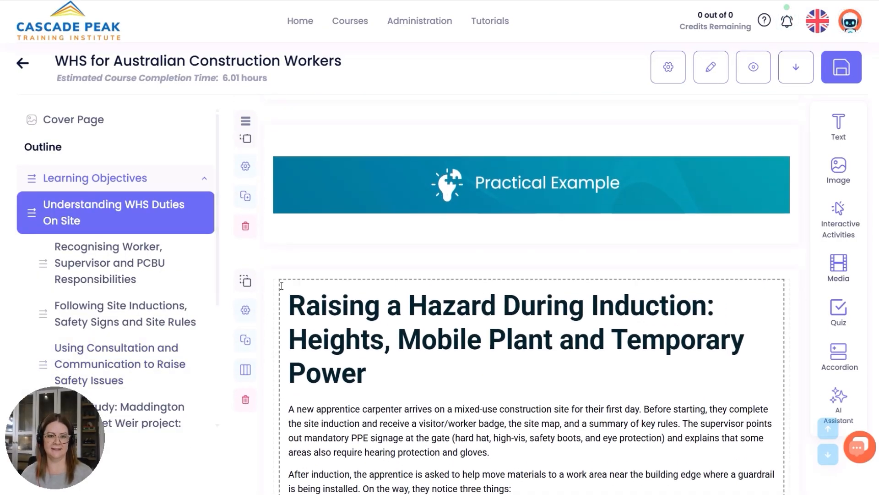
drag(246, 281, 387, 271)
scroll(819, 359, down, 2)
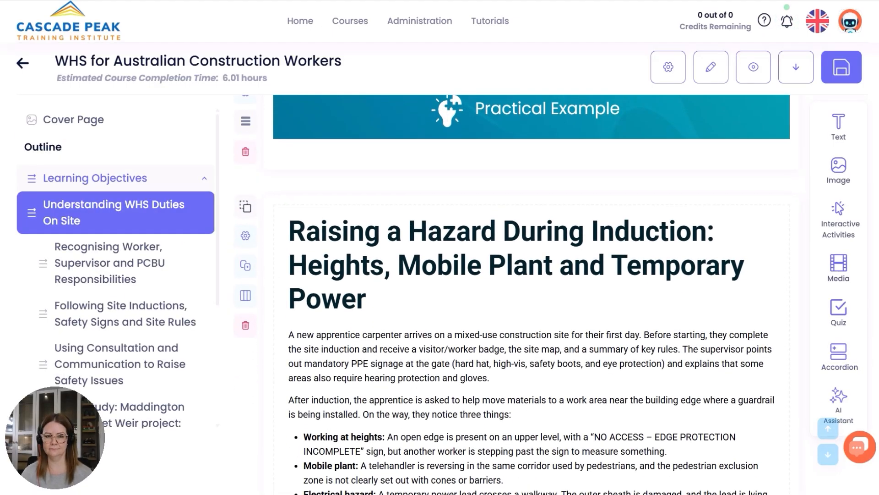
scroll(838, 398, down, 1)
Check the AI assistant's case study, scenario, image and text-to-speech options and read the practical example to its end.
click(839, 399)
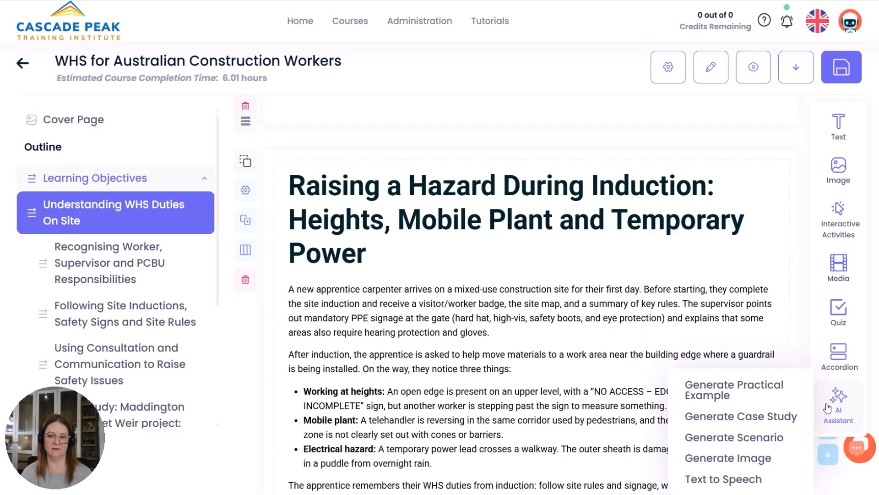
mouse_move(787, 417)
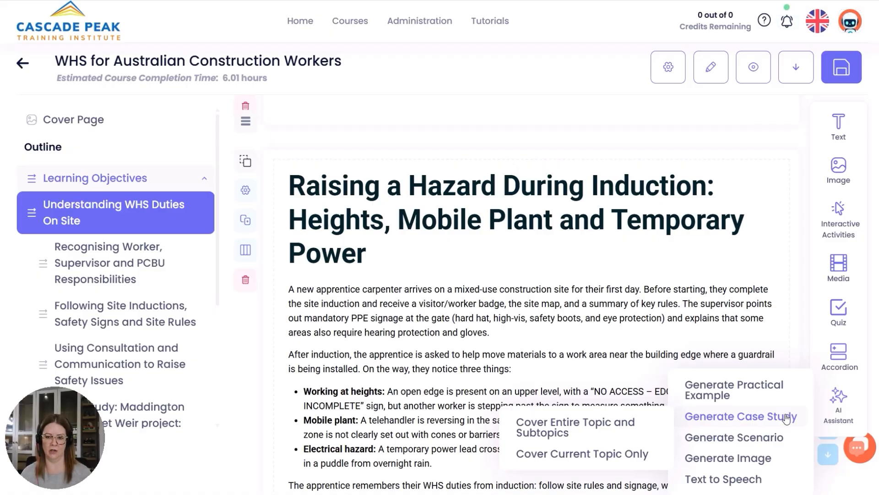
mouse_move(784, 440)
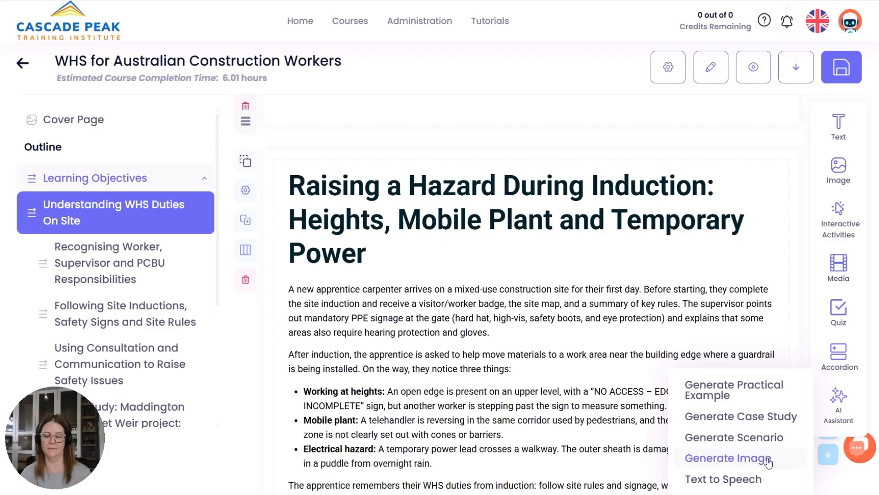
mouse_move(760, 479)
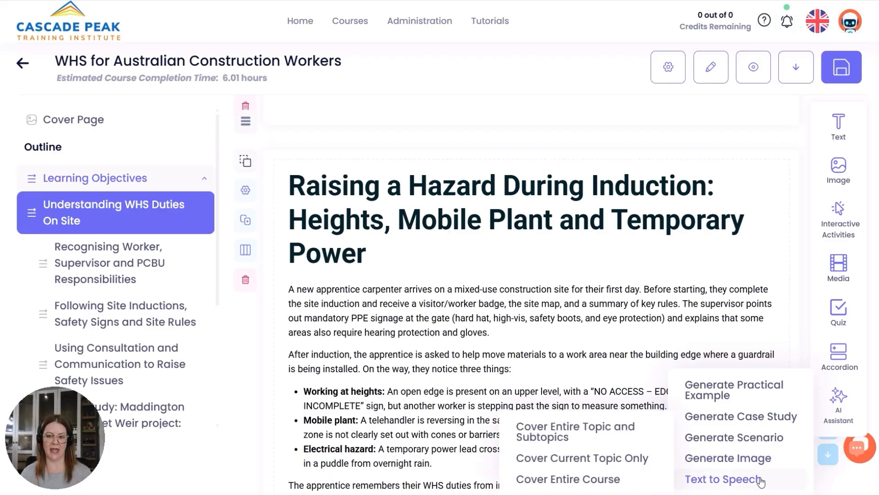
scroll(807, 284, down, 3)
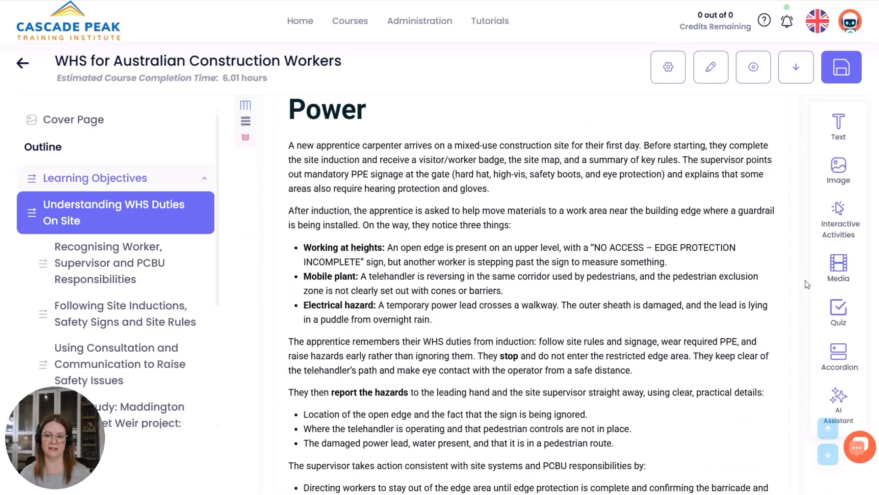
scroll(807, 284, down, 3)
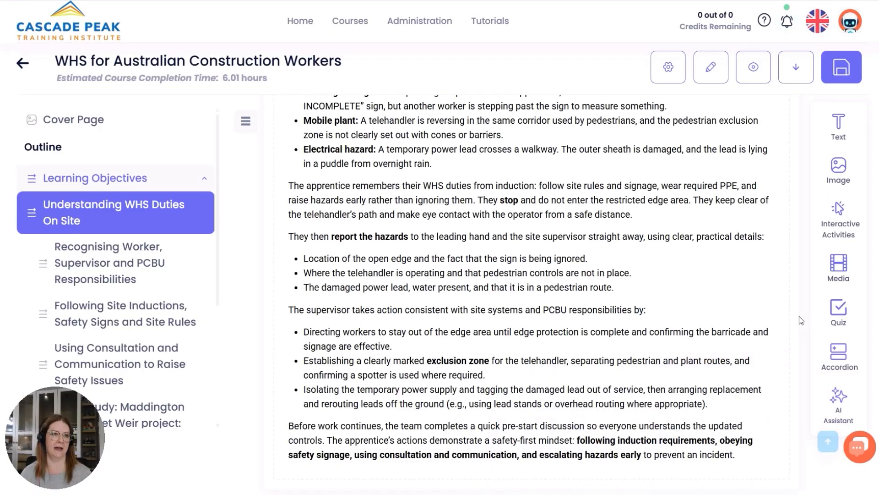
scroll(800, 316, down, 1)
Look through the AI assistant, media and interactive activity types that can be added to the topic.
mouse_move(846, 393)
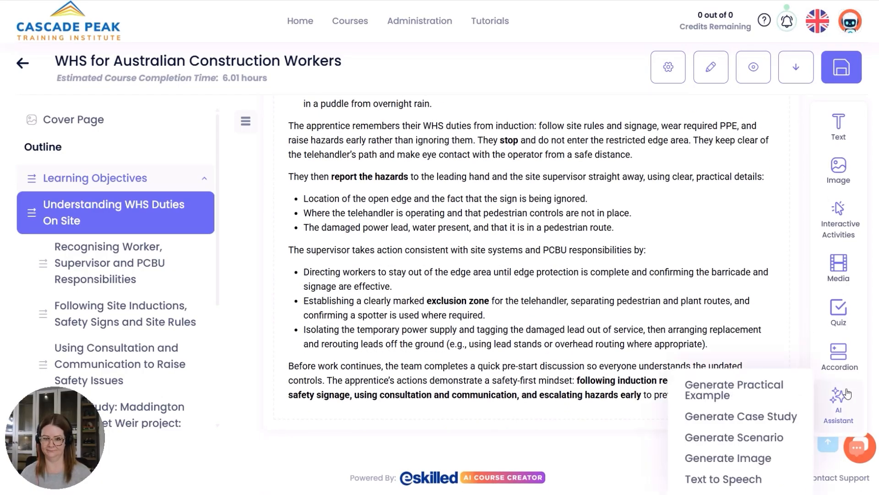
mouse_move(799, 474)
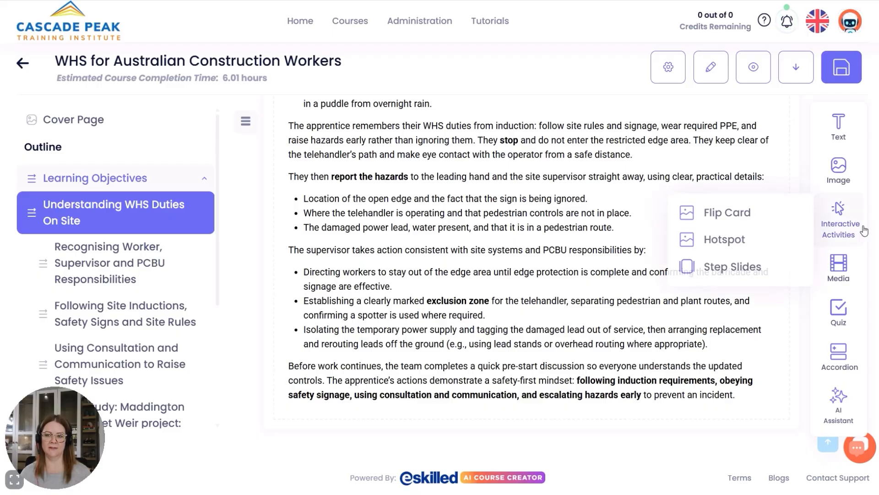
mouse_move(839, 268)
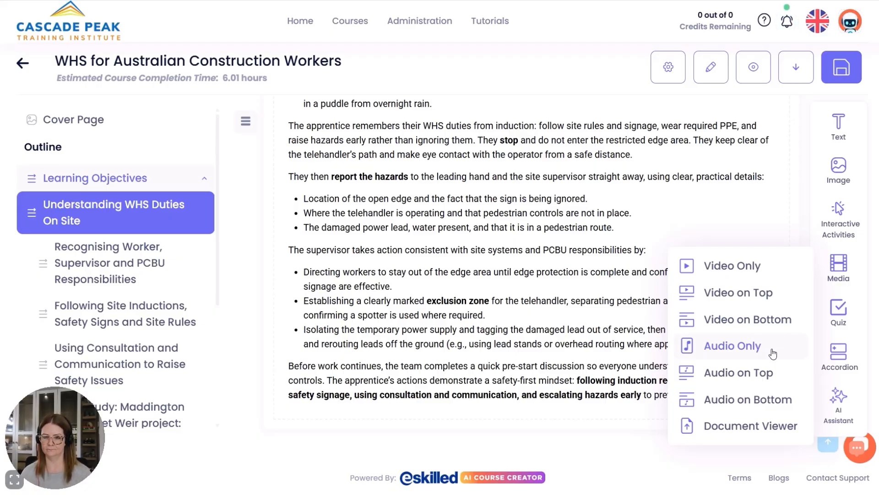
click(784, 428)
mouse_move(837, 210)
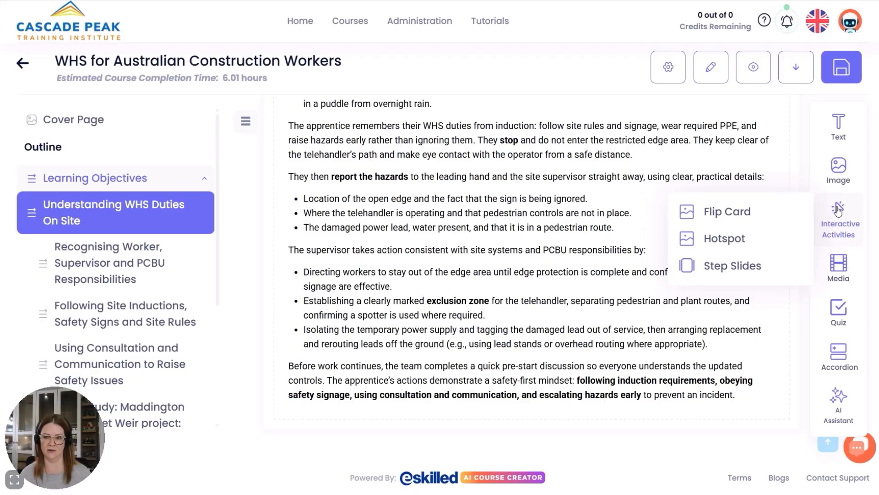
mouse_move(781, 219)
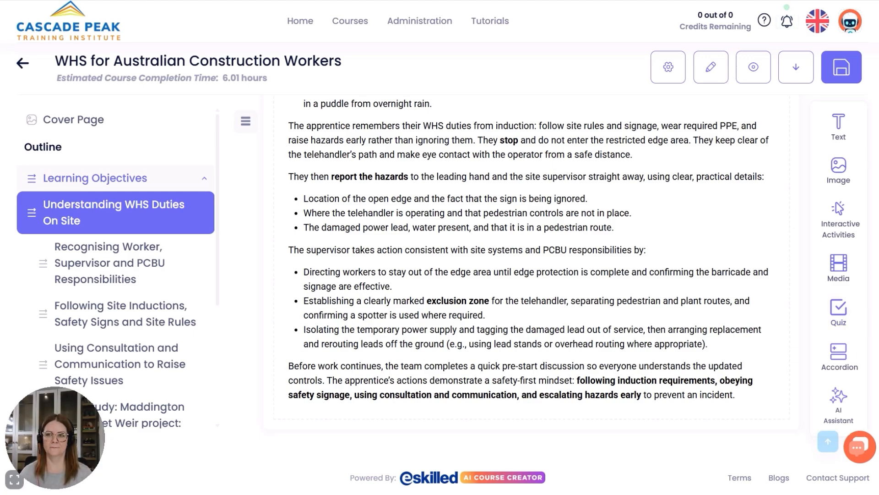
Save the edited content of the Understanding WHS Duties On Site topic.
click(843, 68)
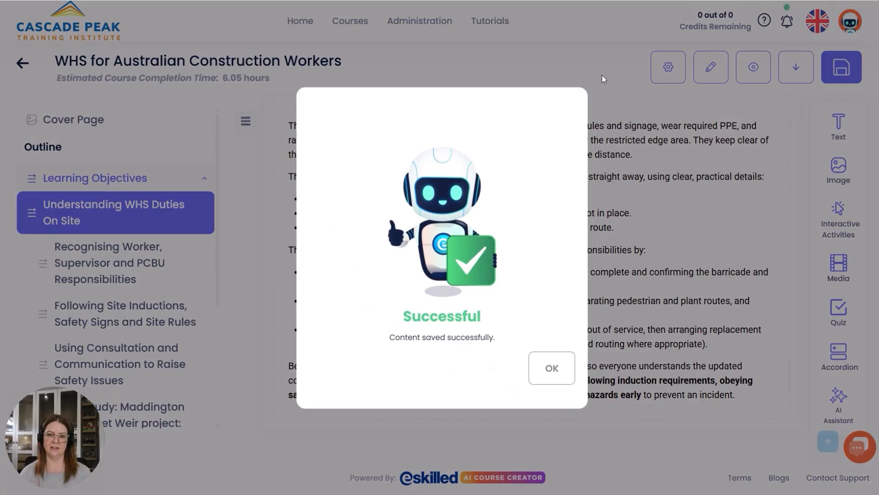
click(552, 368)
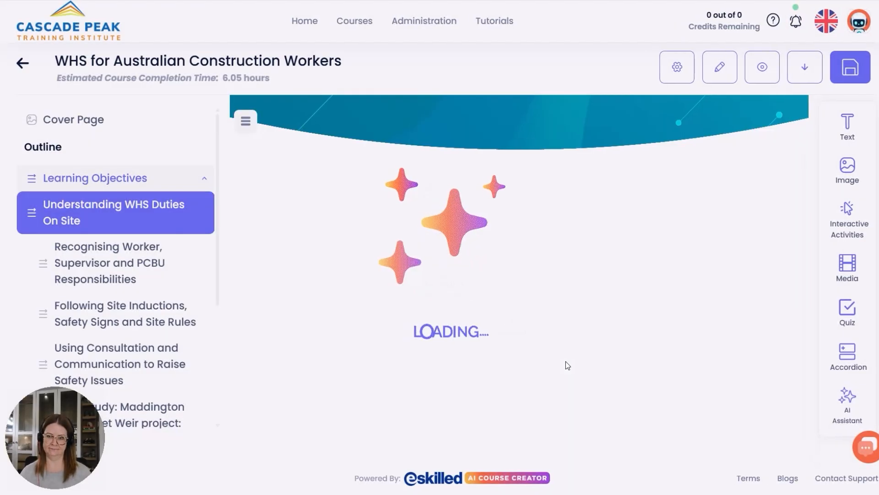